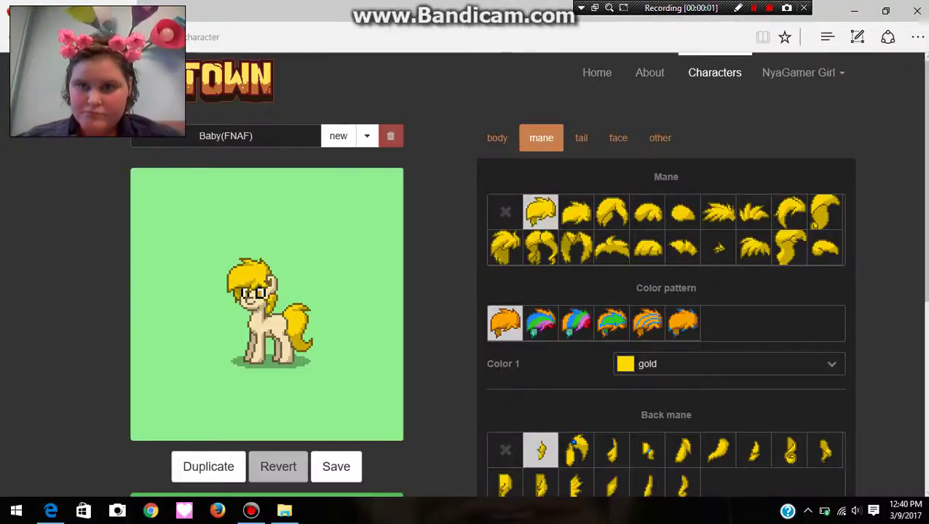
scroll(546, 247, "down", 1)
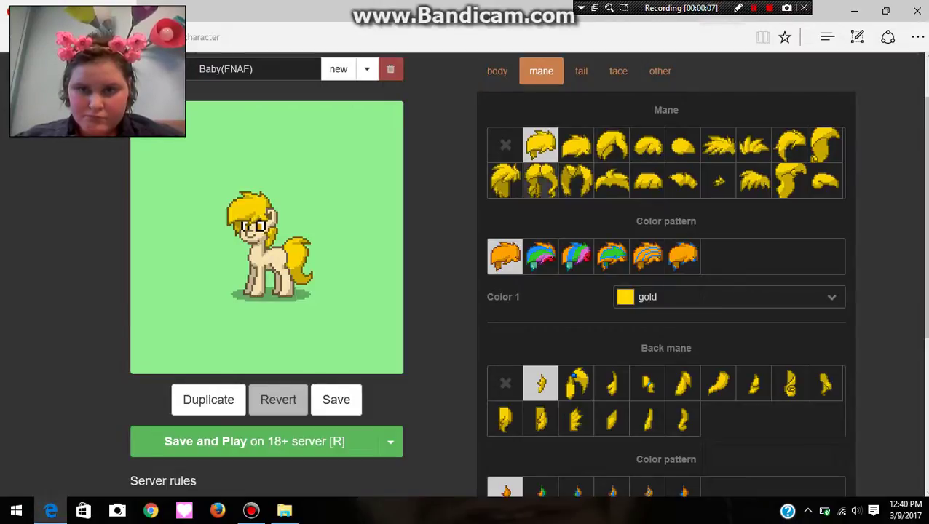
Give the pony a ff3d00 red-orange ponytail mane with a matching ponytail back mane.
left_click(541, 181)
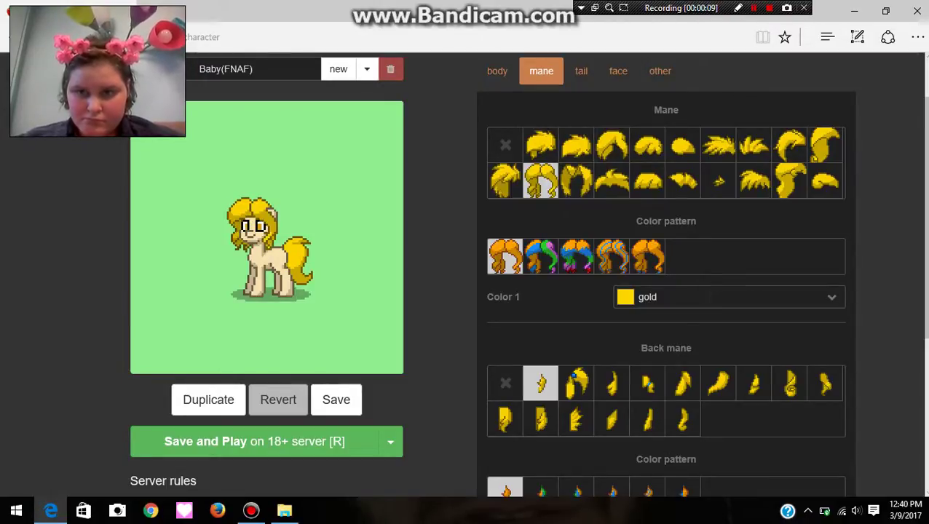
scroll(666, 292, "up", 1)
scroll(666, 292, "up", 1)
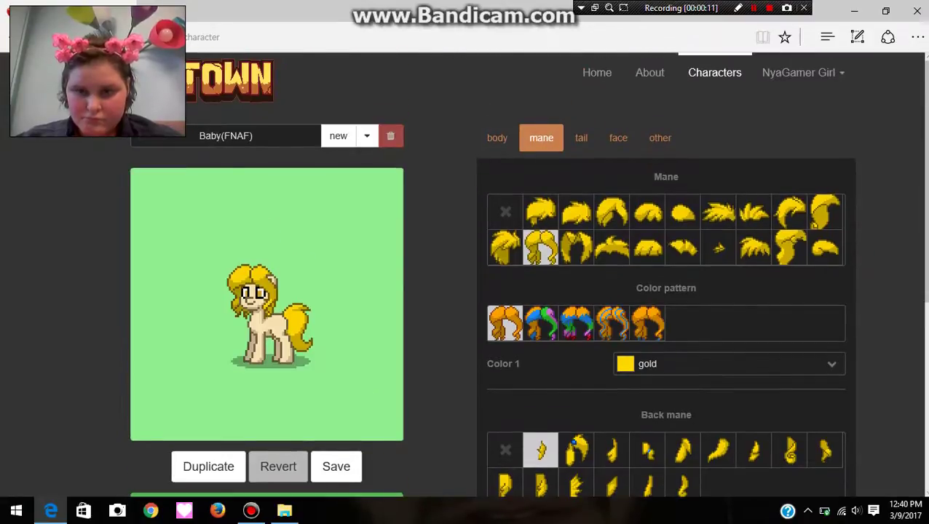
left_click(729, 364)
scroll(665, 291, "down", 1)
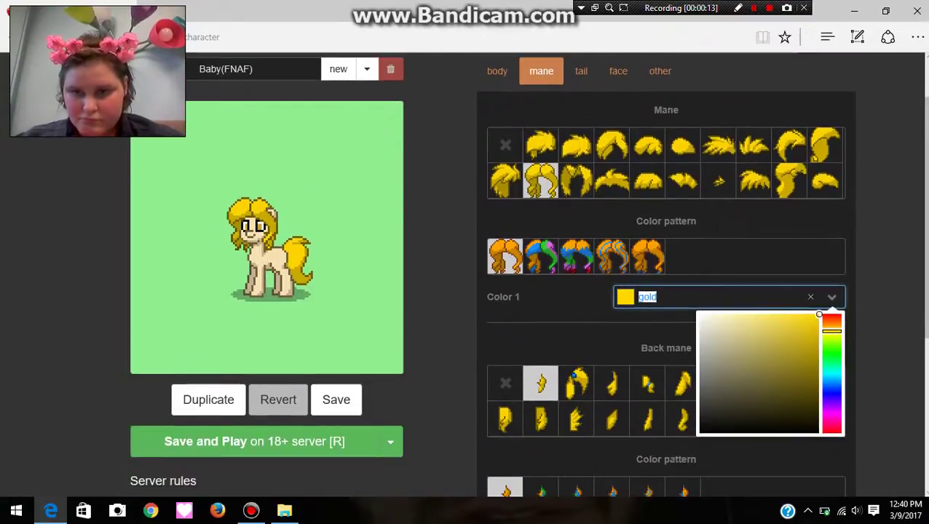
left_click(831, 318)
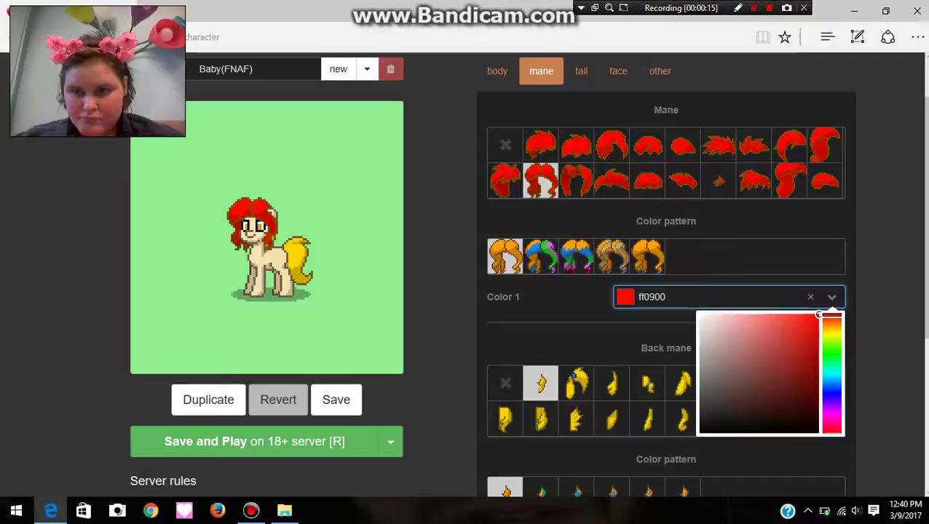
left_click_drag(831, 318, 831, 315)
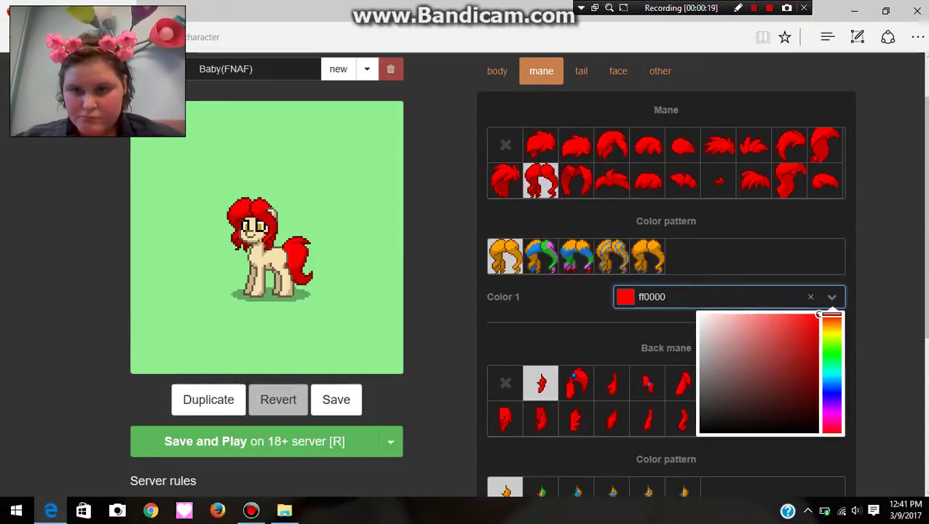
left_click_drag(818, 314, 771, 317)
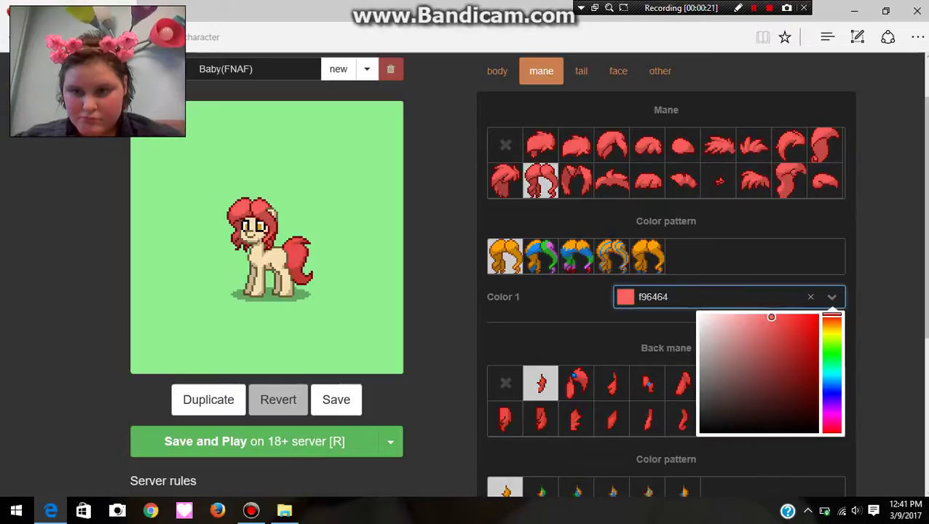
left_click_drag(771, 318, 819, 314)
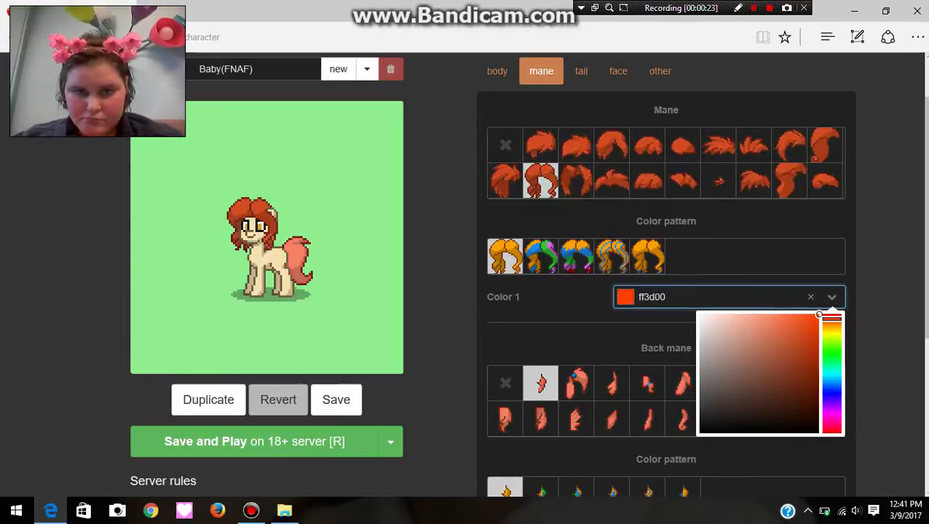
left_click(576, 211)
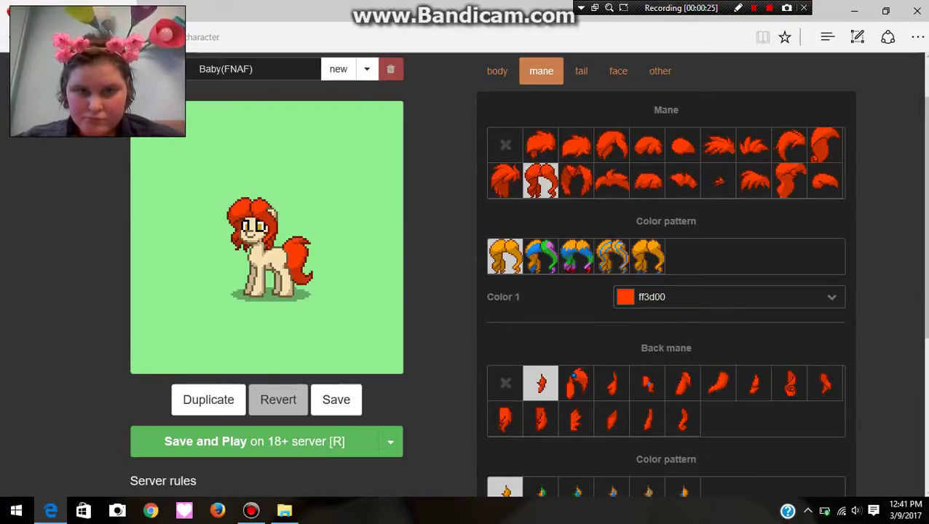
scroll(575, 211, "up", 1)
left_click(611, 211)
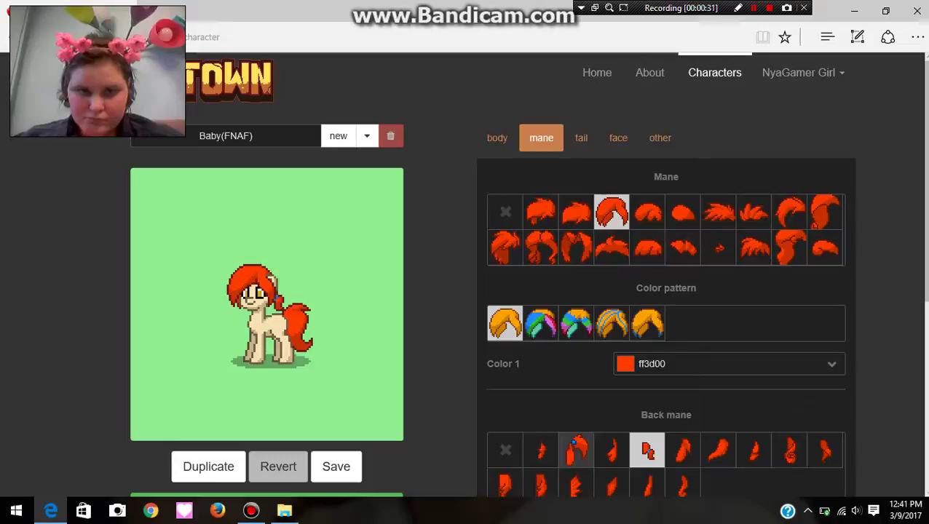
left_click(577, 450)
scroll(665, 328, "down", 5)
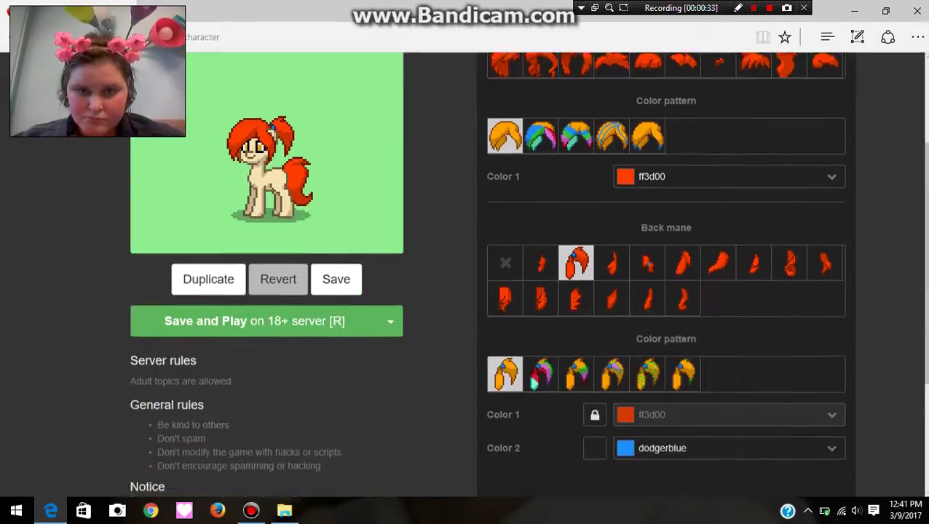
scroll(665, 328, "up", 5)
scroll(665, 328, "down", 1)
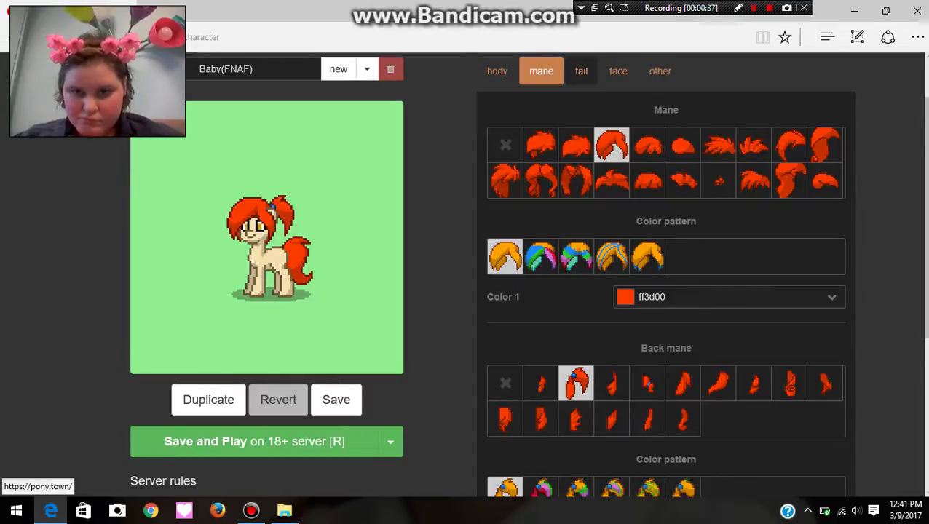
Try a short and a small round tail, then choose the × cell for no tail.
left_click(581, 71)
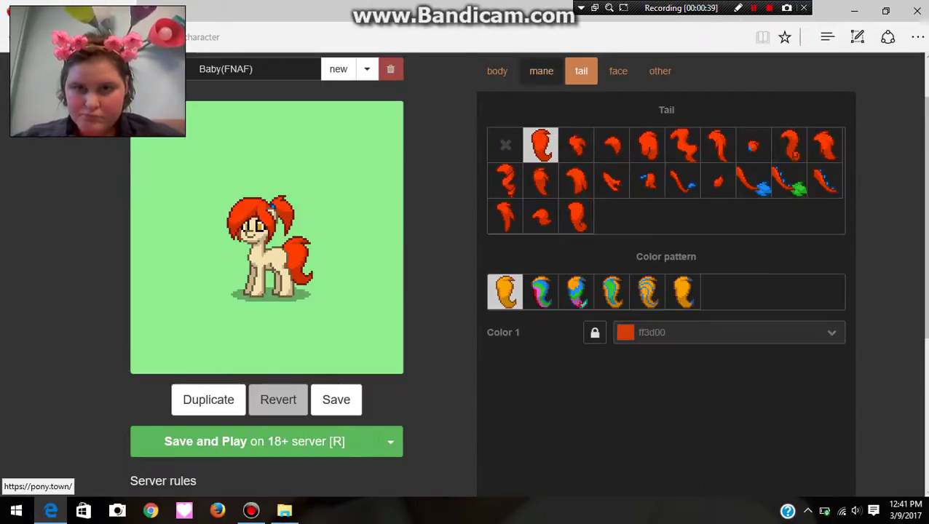
left_click(541, 71)
scroll(541, 218, "down", 5)
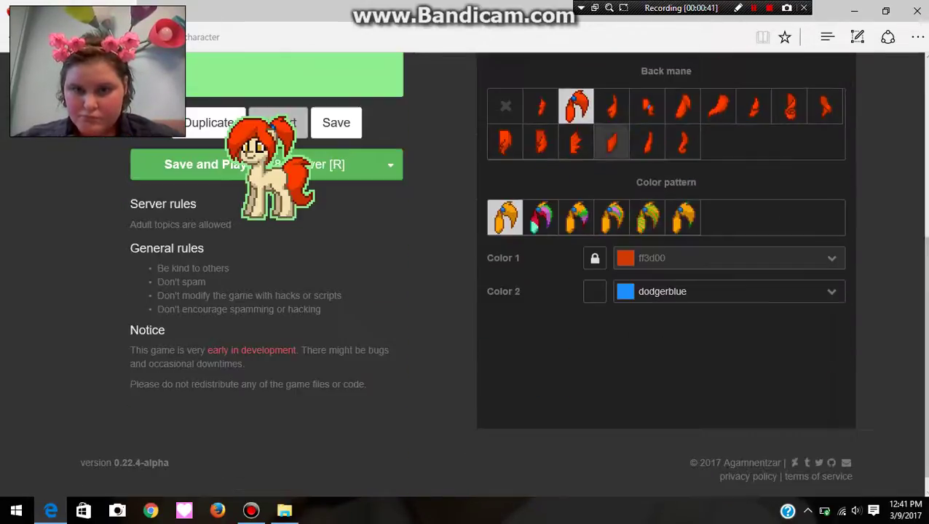
scroll(534, 226, "up", 2)
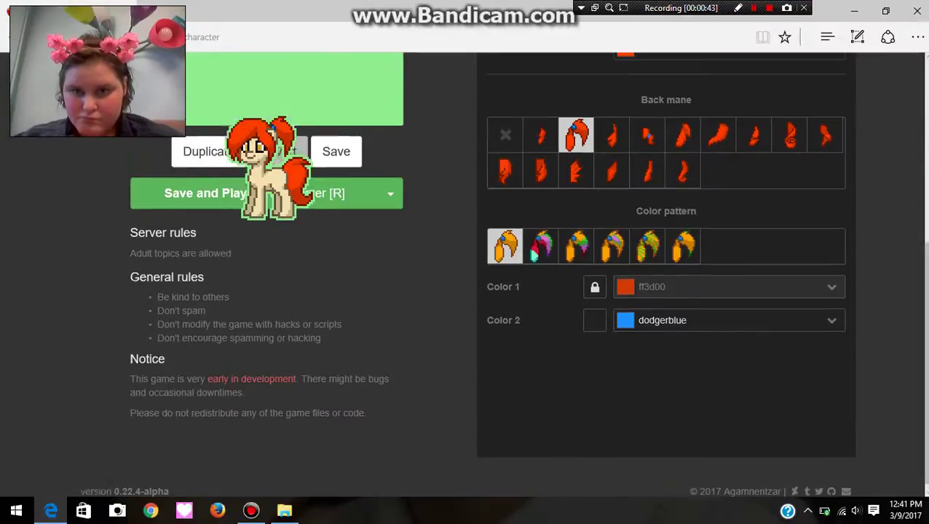
scroll(533, 225, "up", 3)
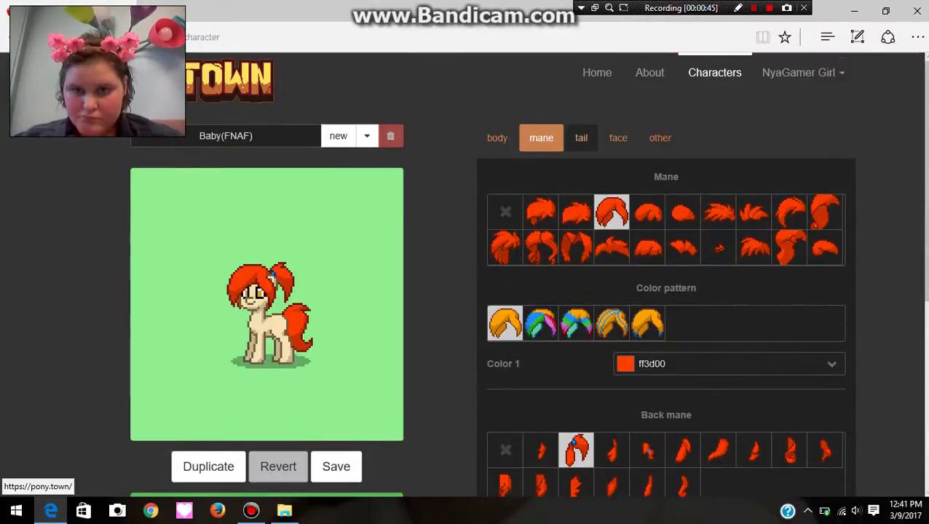
left_click(581, 138)
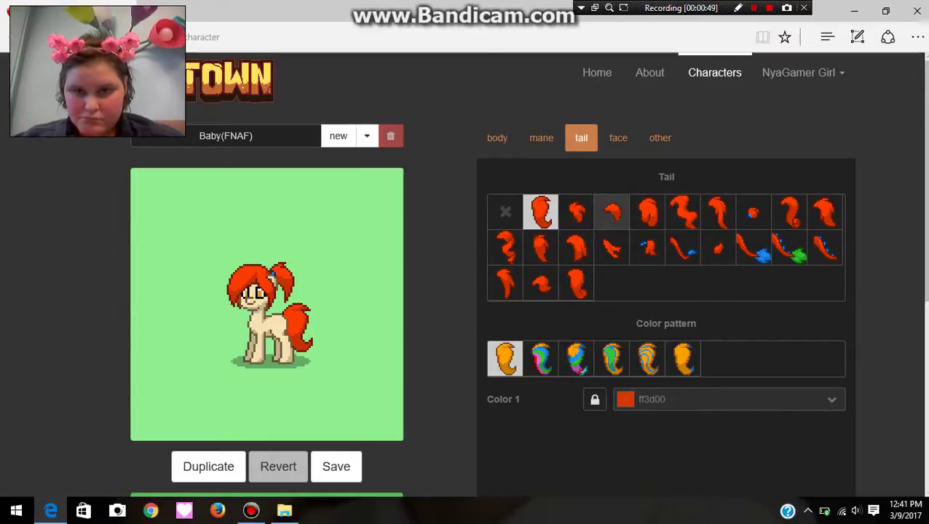
left_click(752, 211)
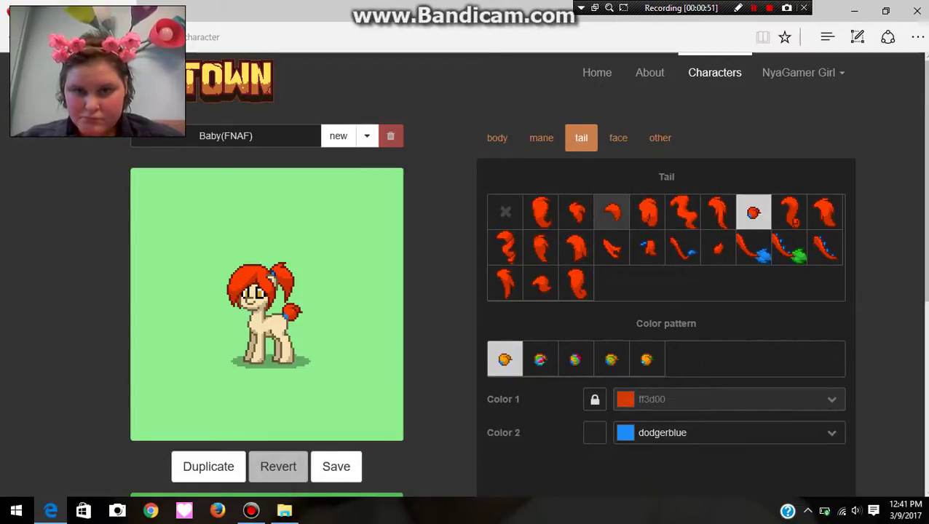
left_click(611, 211)
left_click(506, 211)
scroll(666, 291, "down", 1)
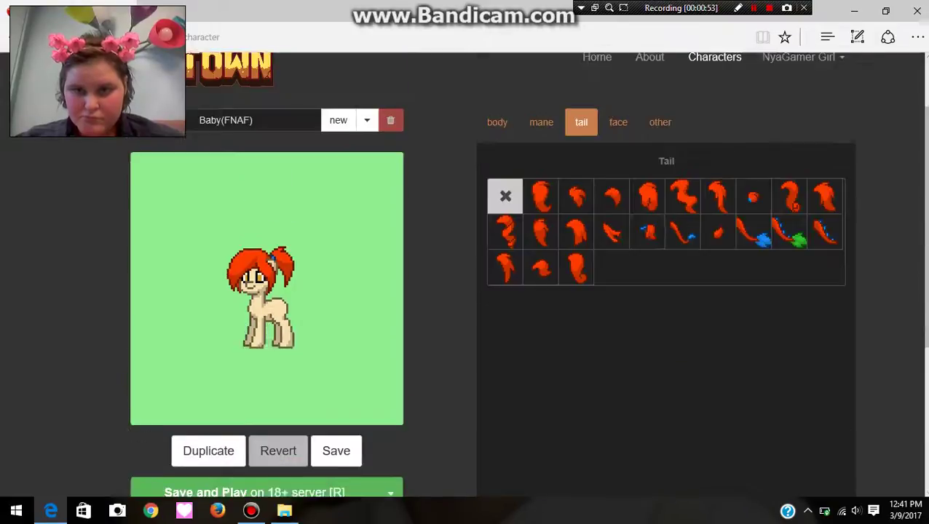
scroll(666, 292, "up", 1)
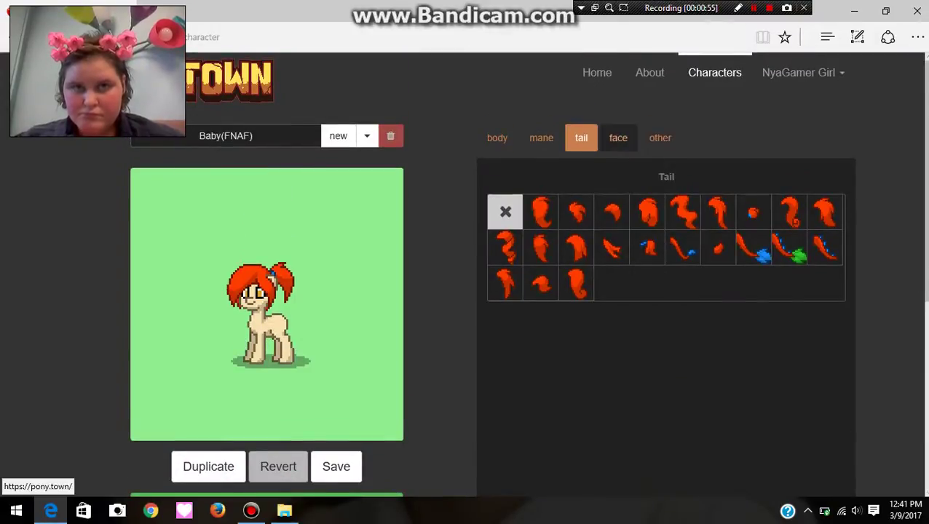
Set the eye colour to a brighter yellow-orange, ffb600.
left_click(618, 137)
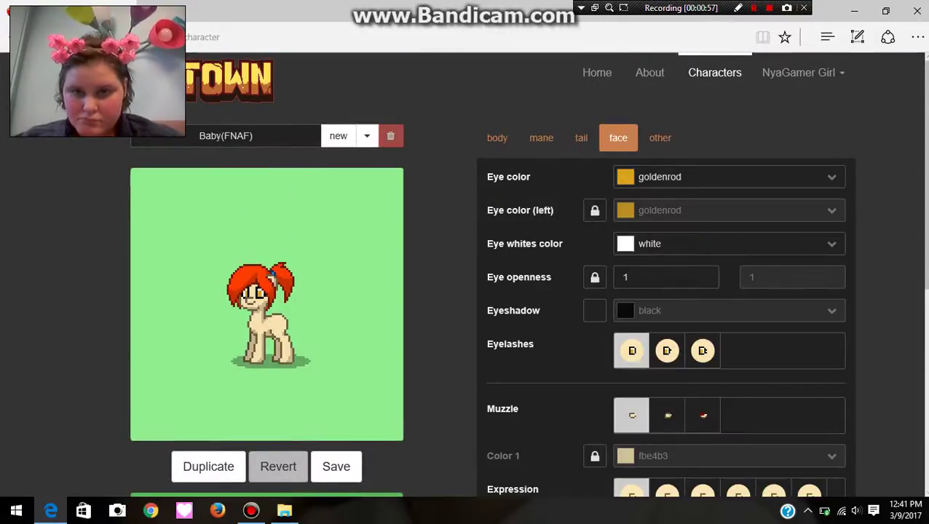
left_click(659, 177)
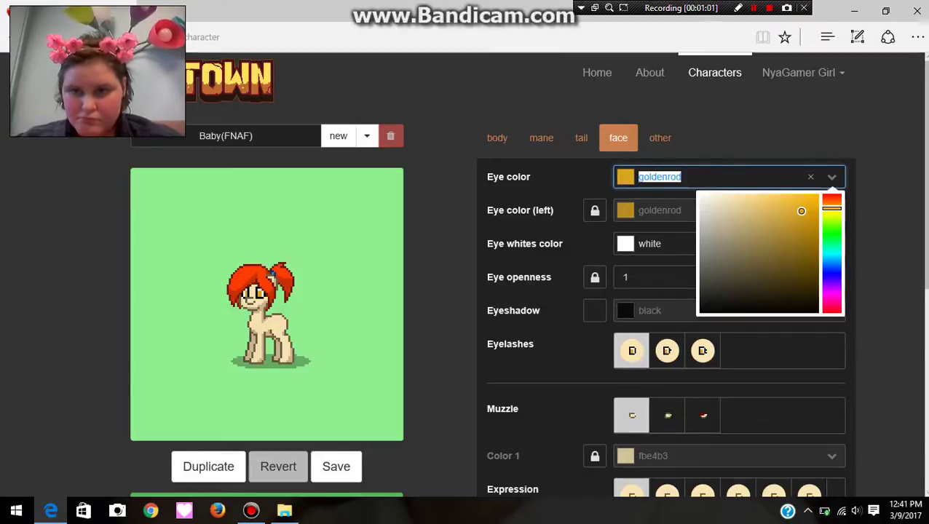
left_click_drag(815, 201, 819, 195)
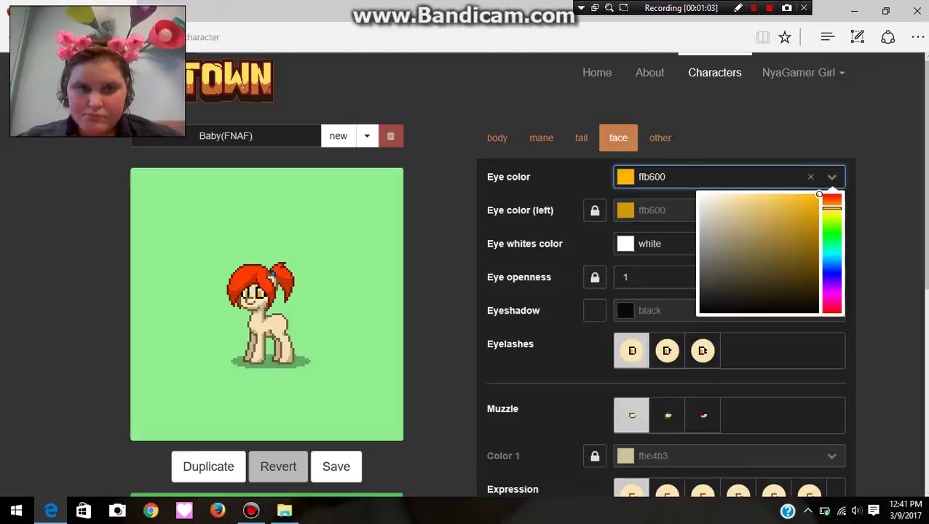
Clear the old name Baby(FNAF) from the character name field.
left_click(226, 136)
key("ctrl+a")
key("BackSpace")
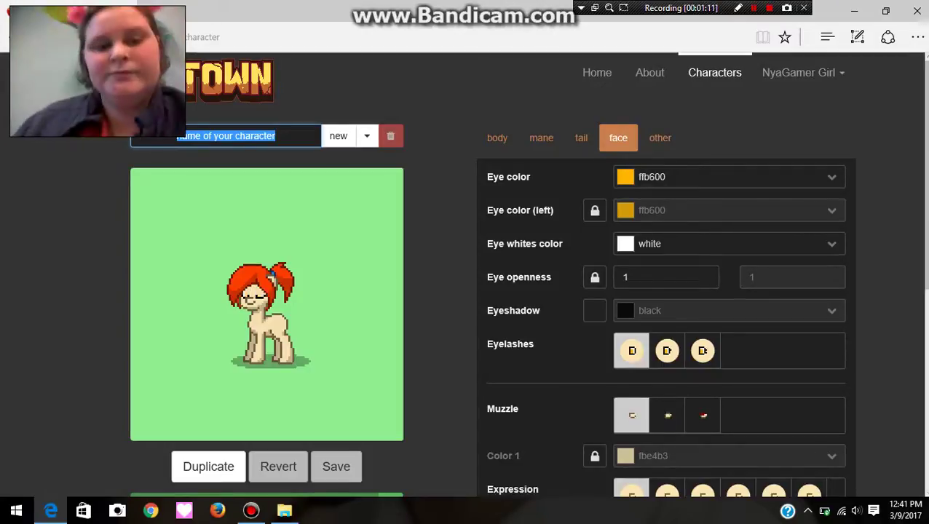
type("s")
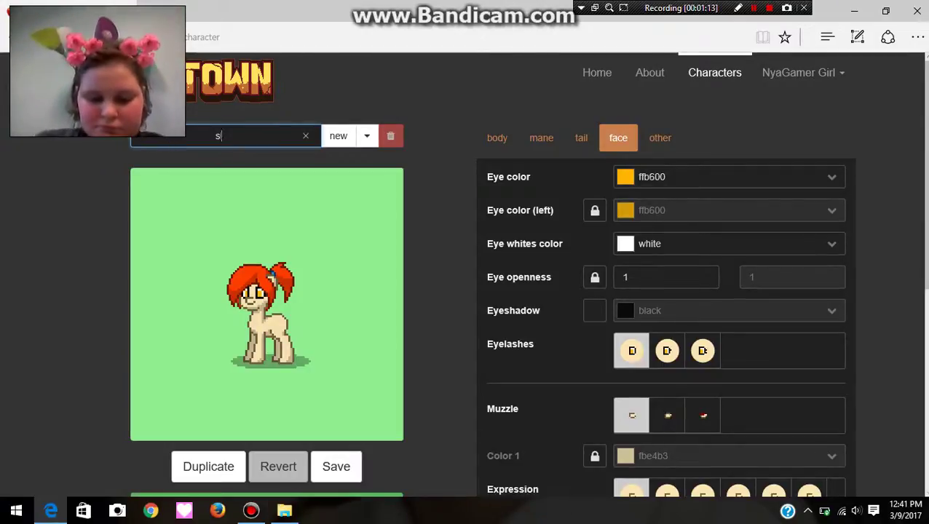
type("lender Woman")
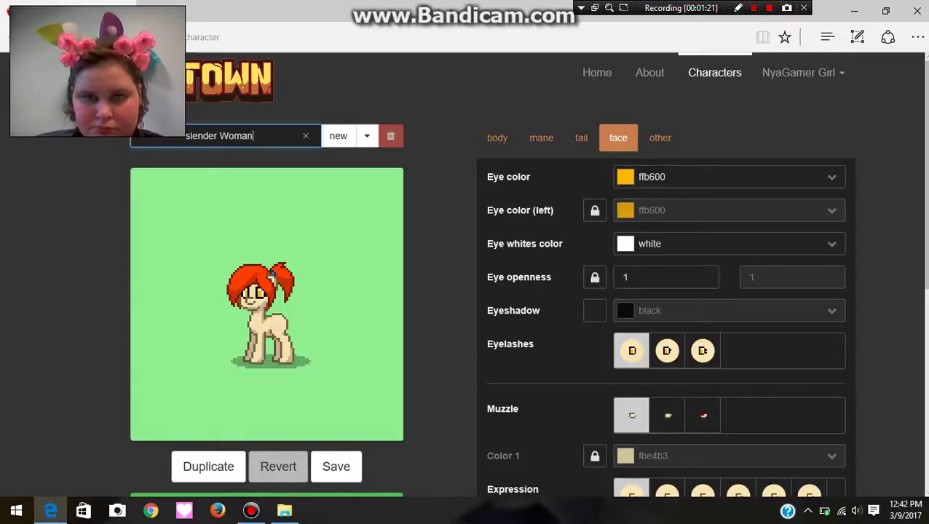
Change the eye colour to a near-white pale grey.
left_click(713, 176)
left_click(706, 213)
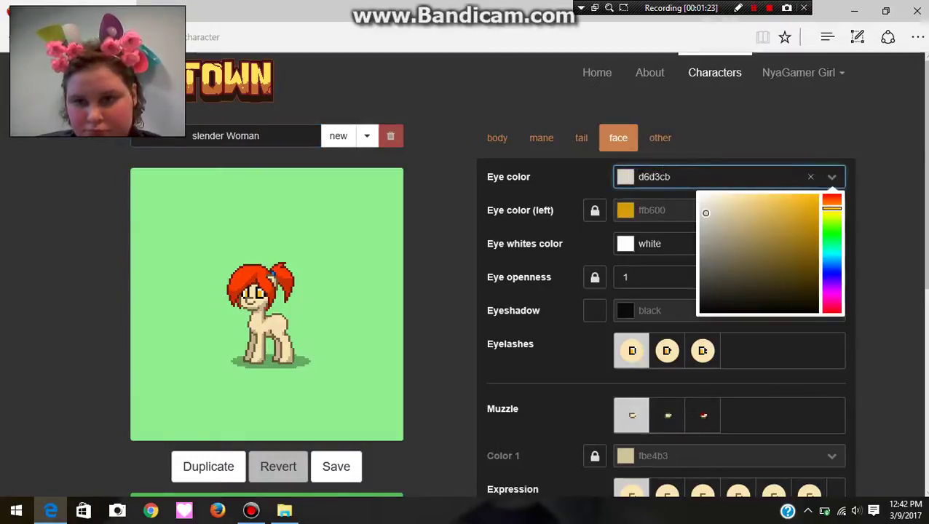
left_click_drag(705, 212, 700, 197)
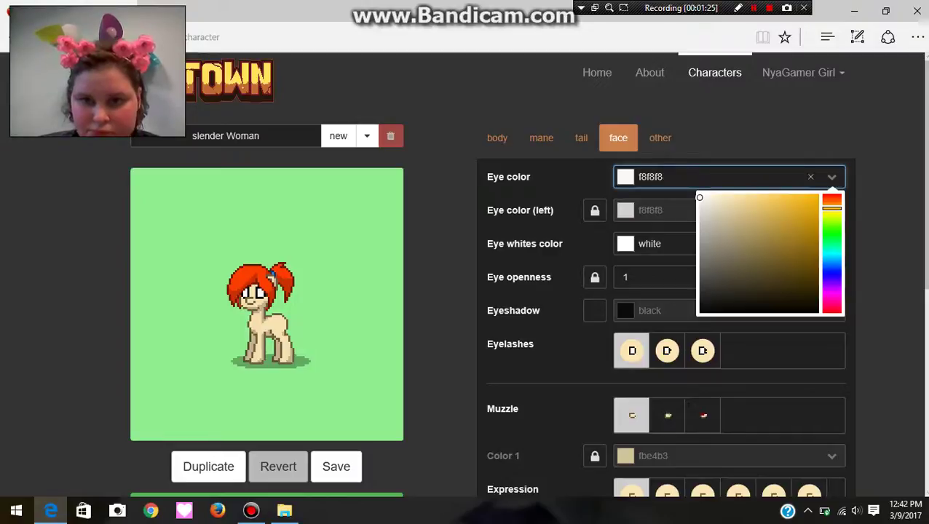
Toggle the separate left-eye colour and eye openness checkboxes.
left_click(594, 210)
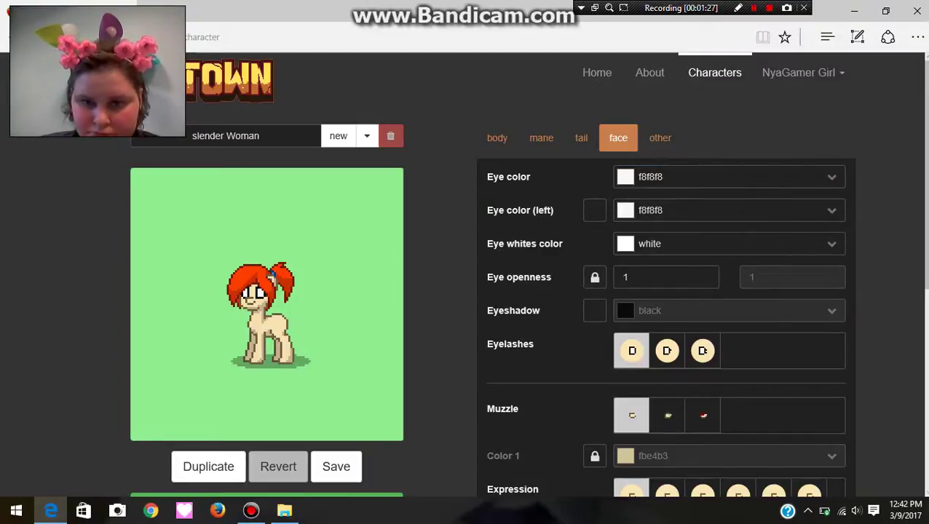
scroll(509, 291, "down", 1)
left_click(594, 210)
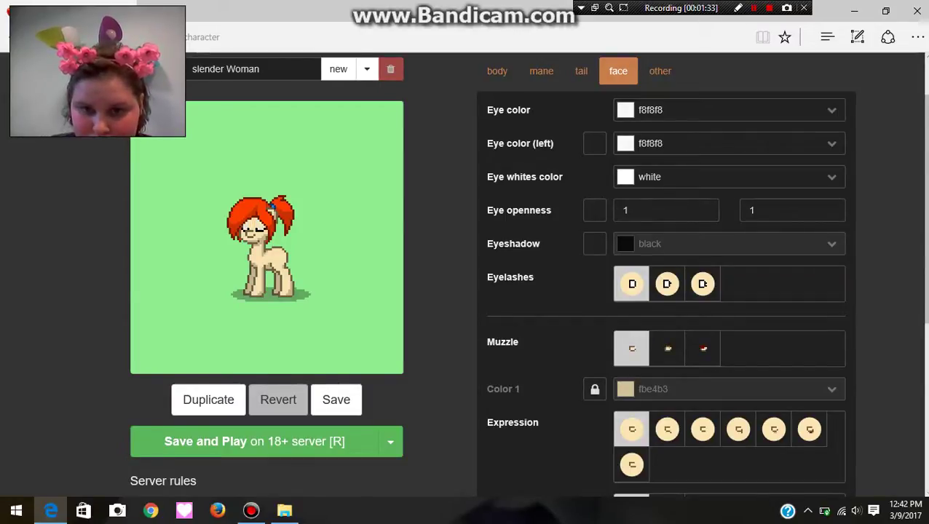
scroll(510, 219, "up", 1)
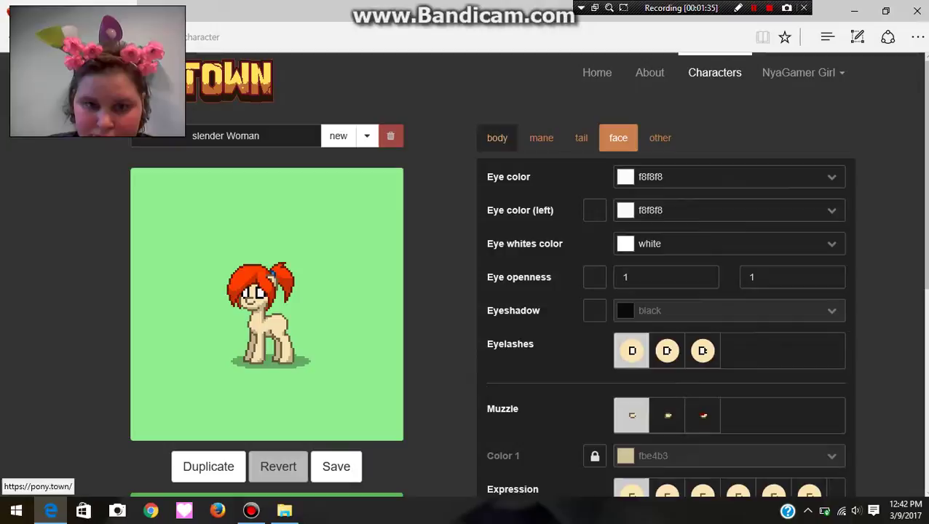
left_click(497, 138)
scroll(498, 219, "down", 8)
scroll(497, 218, "down", 4)
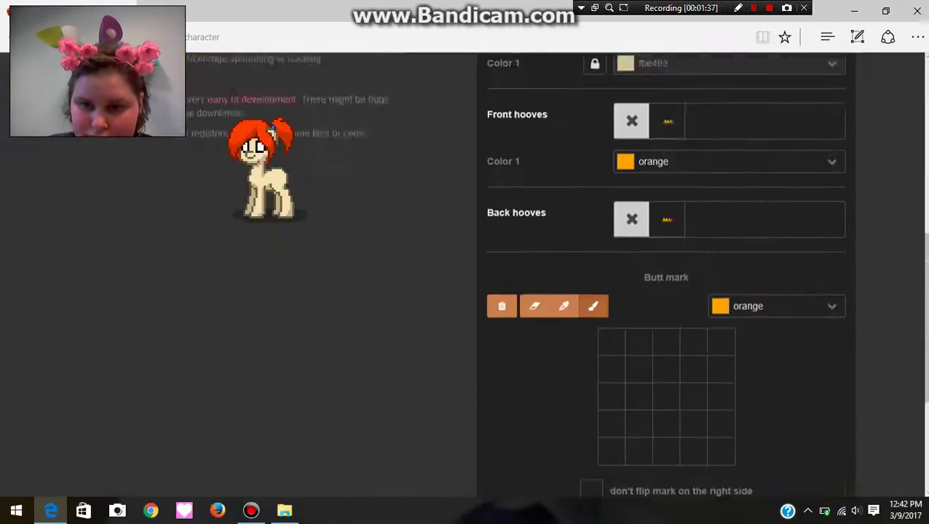
scroll(497, 219, "down", 3)
scroll(656, 255, "up", 2)
scroll(656, 255, "up", 2)
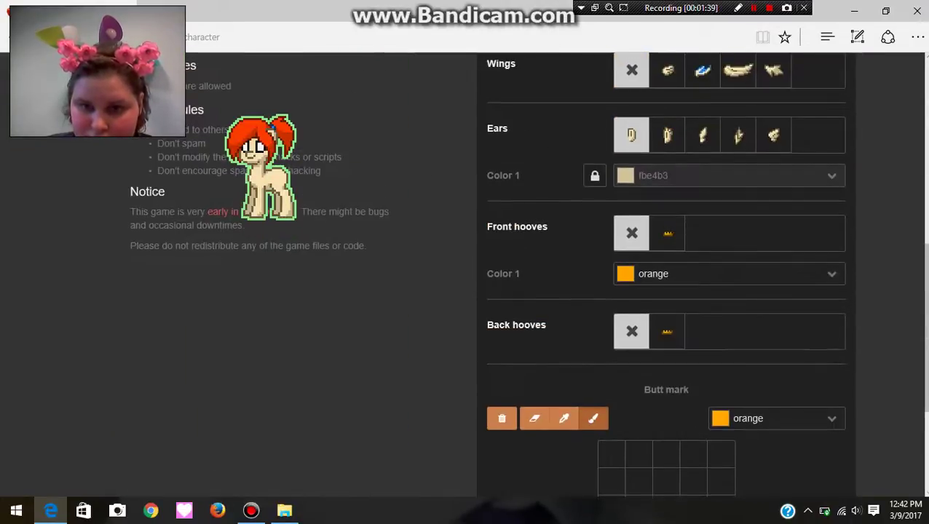
scroll(655, 255, "up", 5)
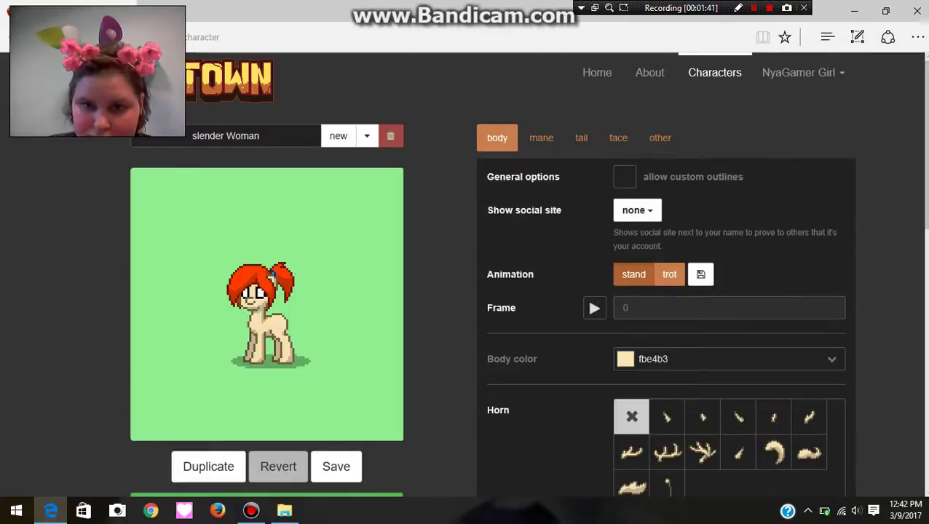
Allow custom outlines and give the pony white ffffff eyeshadow.
left_click(625, 177)
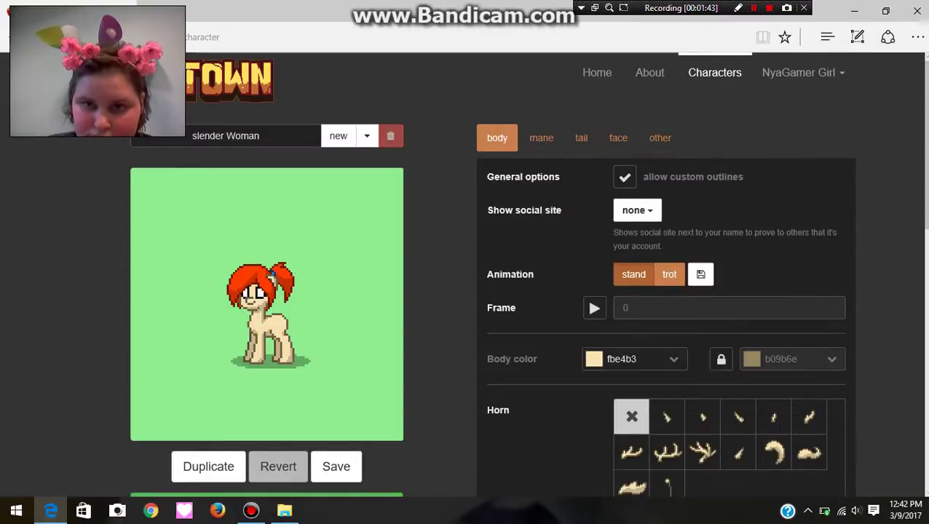
left_click(617, 137)
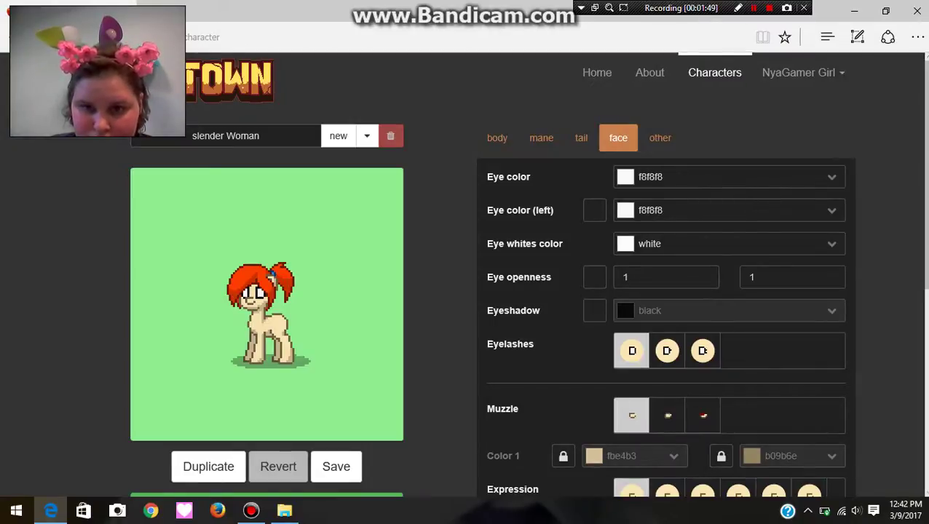
scroll(656, 291, "down", 1)
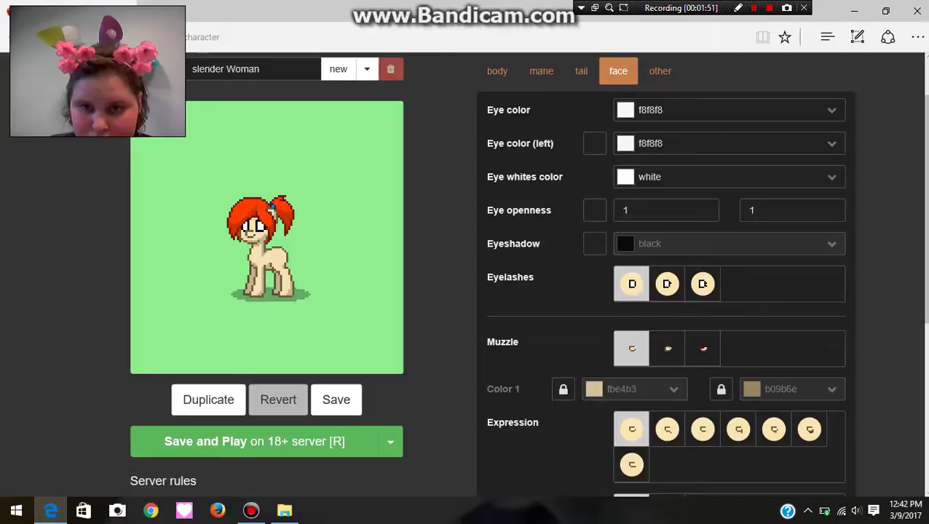
left_click(594, 244)
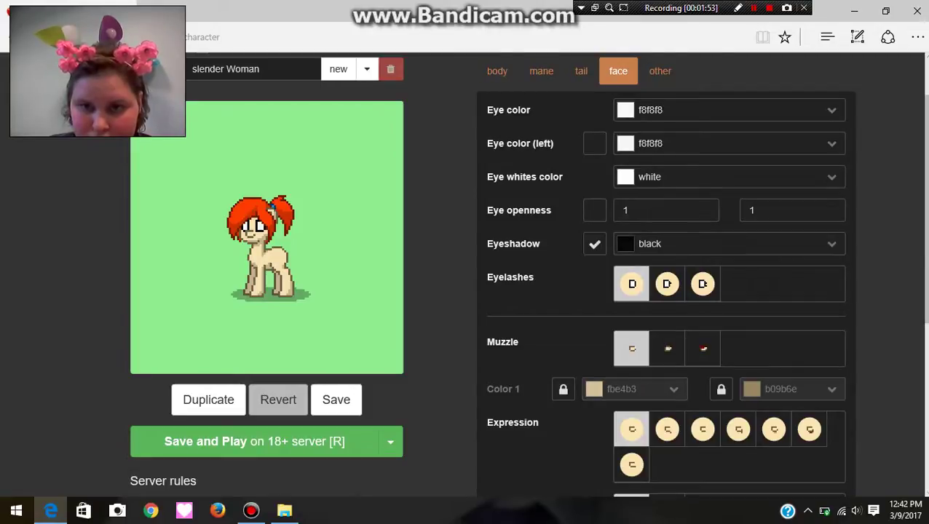
left_click(692, 244)
left_click(700, 262)
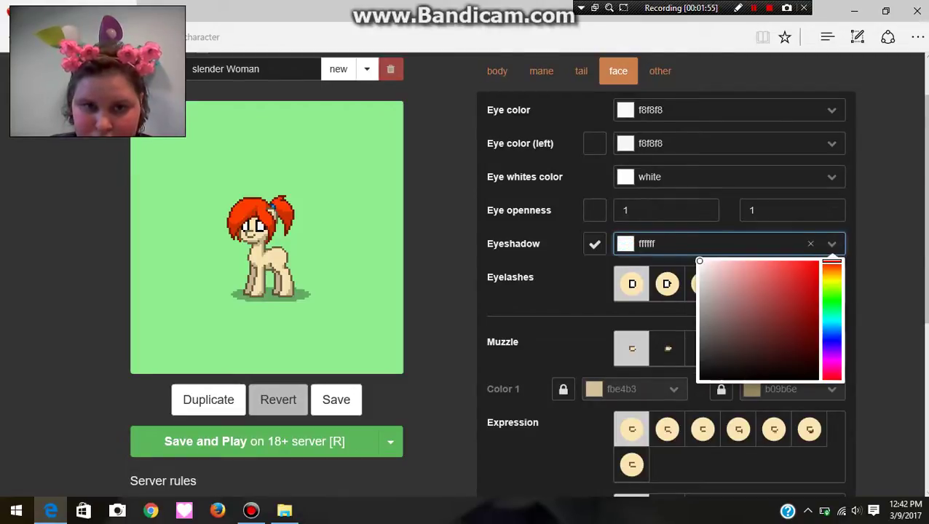
left_click(497, 87)
scroll(497, 88, "up", 1)
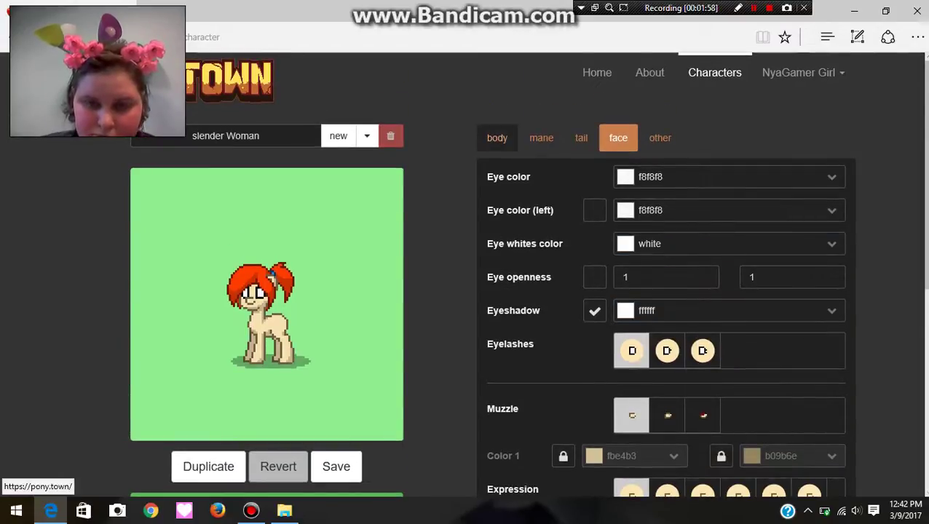
Set the body colour to ffffff.
left_click(498, 138)
left_click(622, 359)
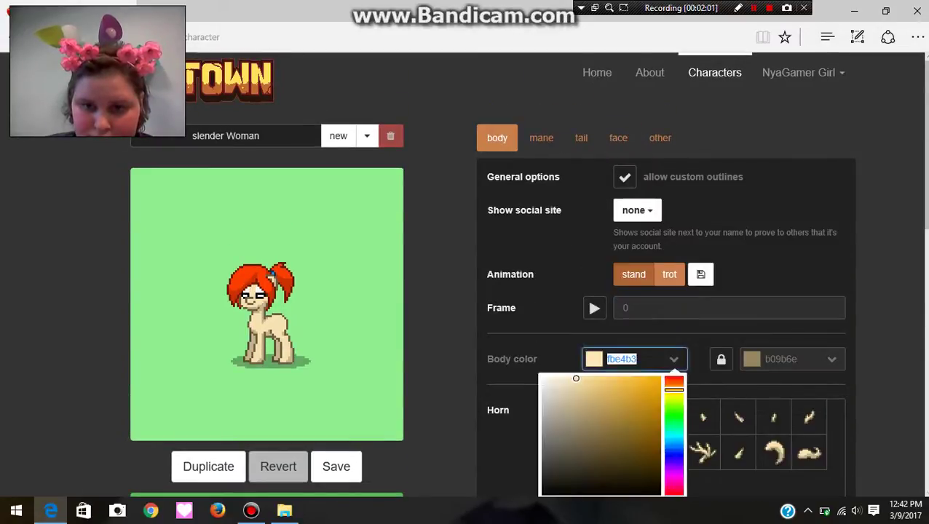
type("ffffff")
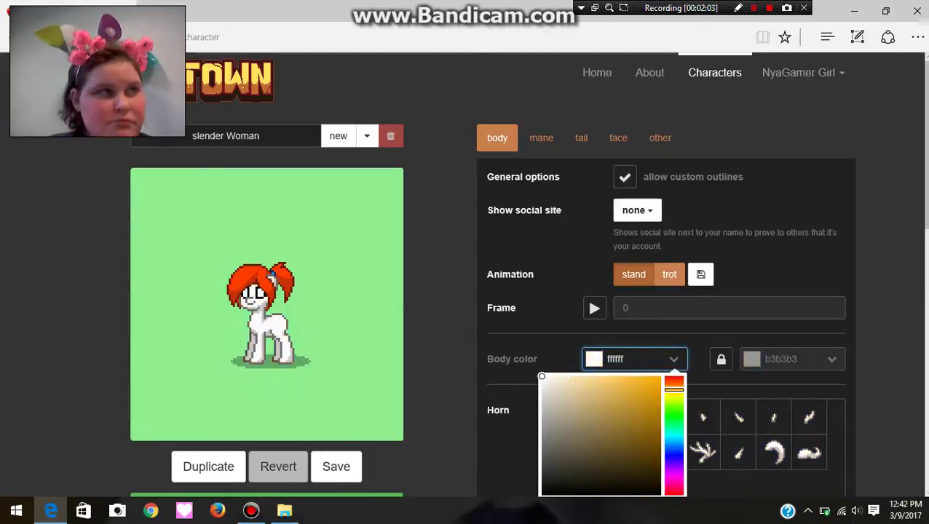
key("Return")
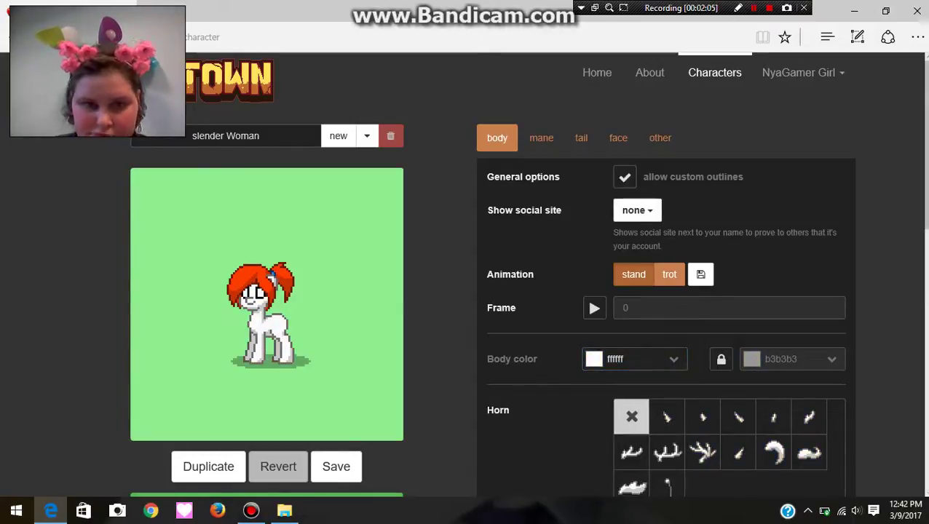
key("Tab")
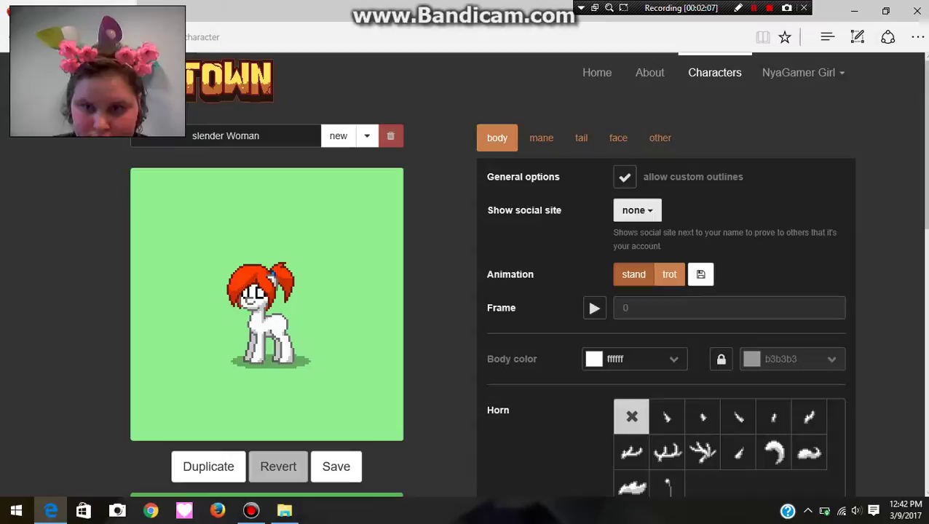
Set Show social site to the linked Google account.
key("Tab")
key("Tab")
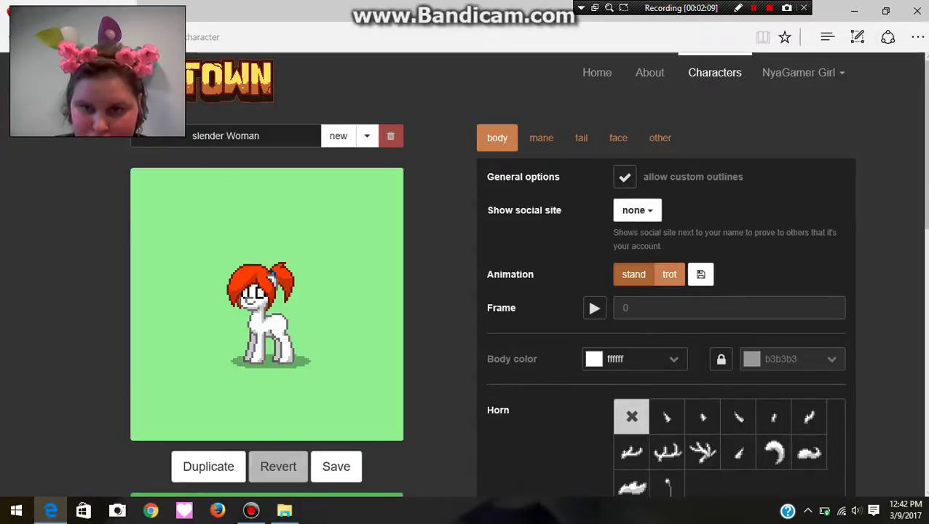
key("Tab")
key("shift+Tab")
key("shift+Tab")
key("space")
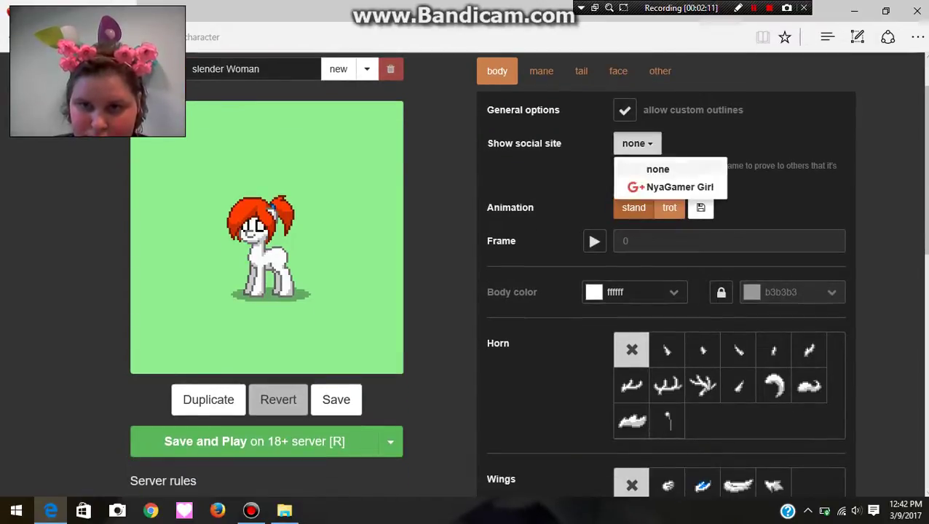
key("Down")
key("Down")
key("Return")
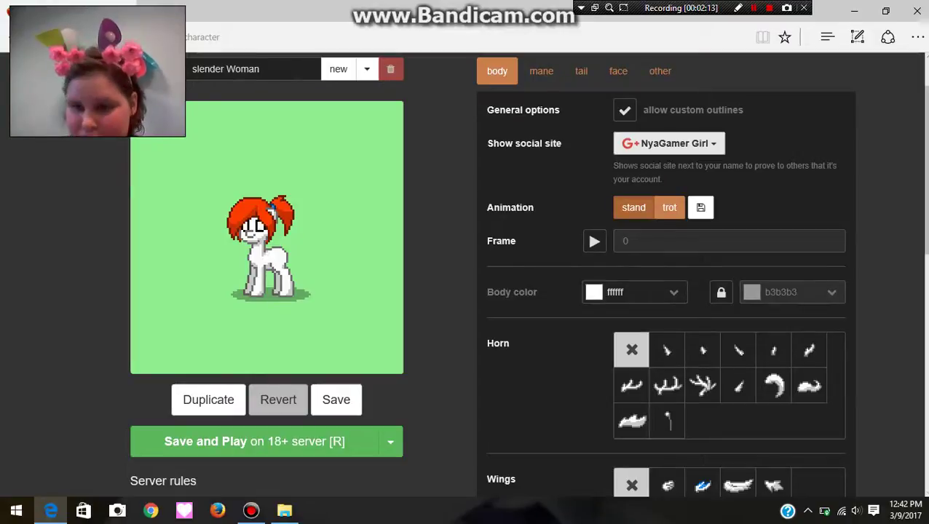
Unlock the outline colour from the body colour and set it to ffffff.
key("Tab")
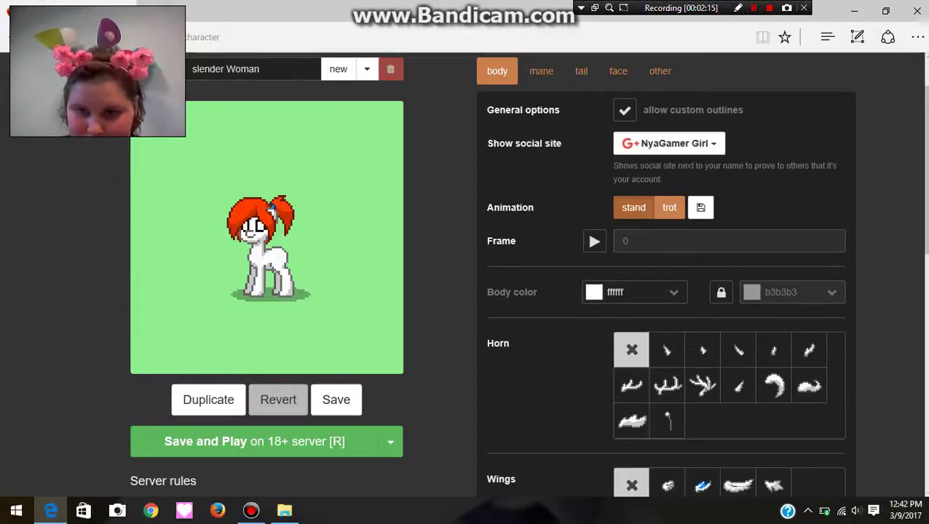
key("space")
key("Tab")
key("space")
key("Escape")
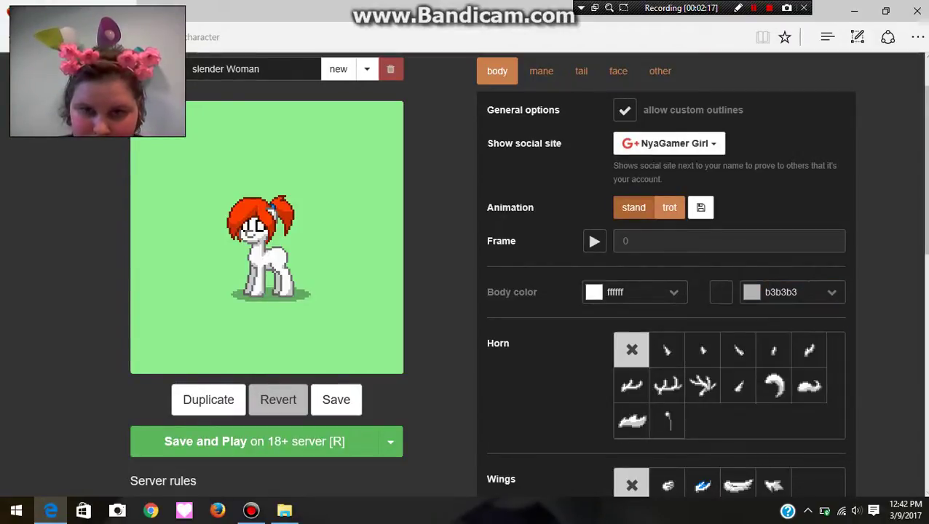
key("Tab")
key("ctrl+a")
type("ffffff")
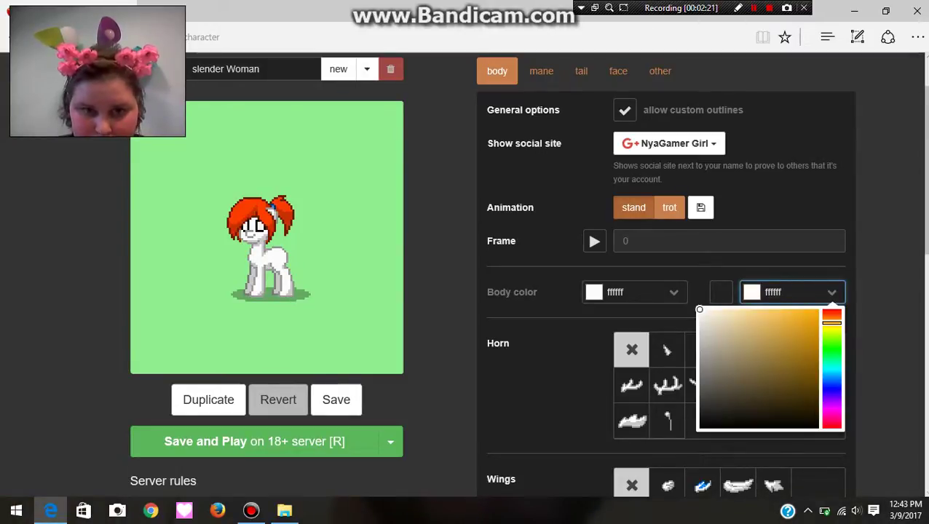
key("Escape")
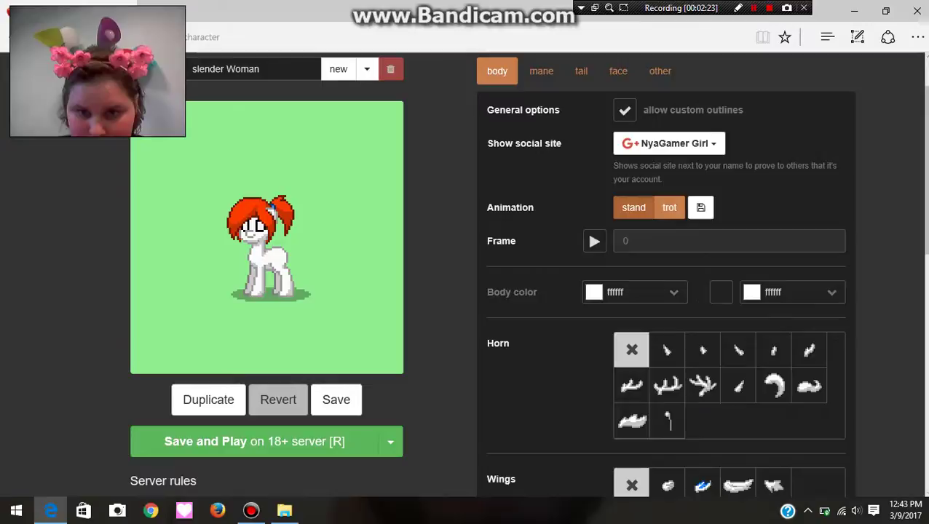
scroll(655, 291, "down", 1)
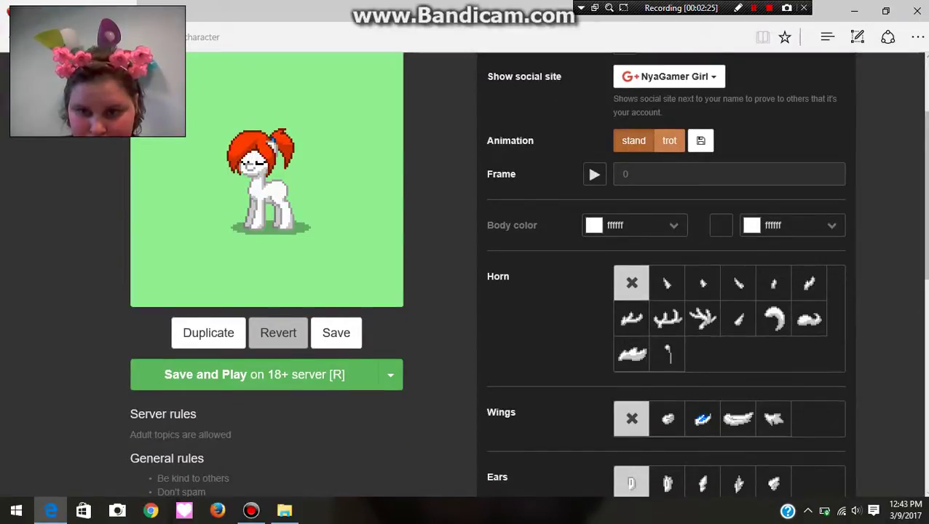
scroll(655, 292, "down", 4)
scroll(655, 291, "up", 4)
scroll(655, 291, "up", 2)
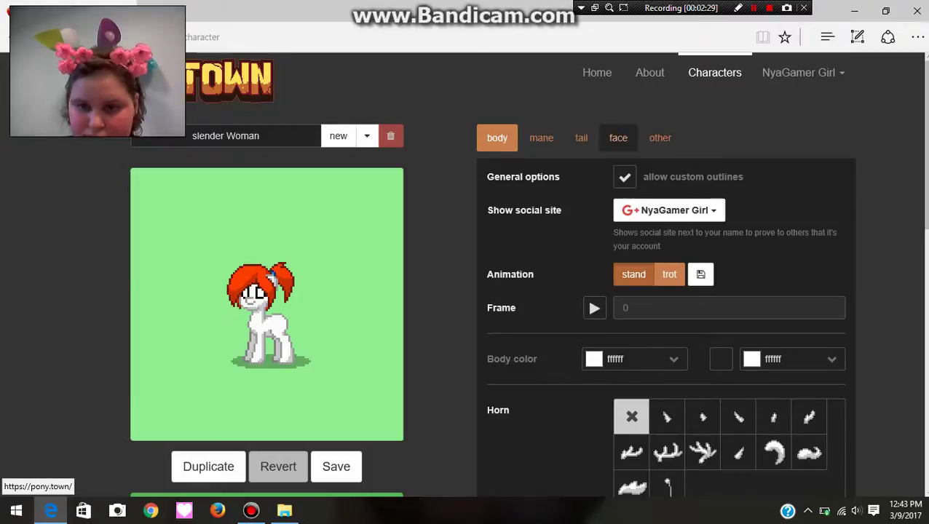
Unlink the second muzzle colour on the face tab and preview its choices.
left_click(617, 138)
scroll(656, 291, "down", 4)
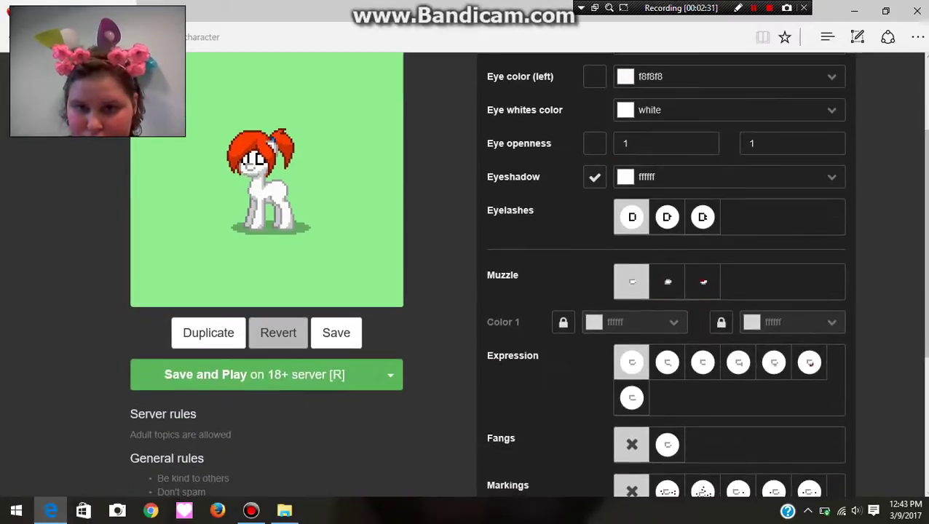
scroll(656, 291, "up", 3)
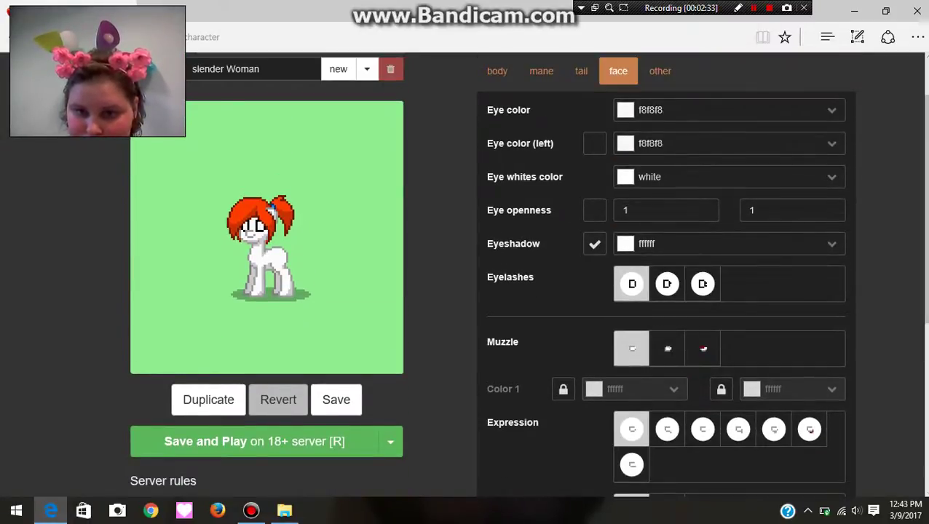
left_click(721, 388)
left_click(783, 389)
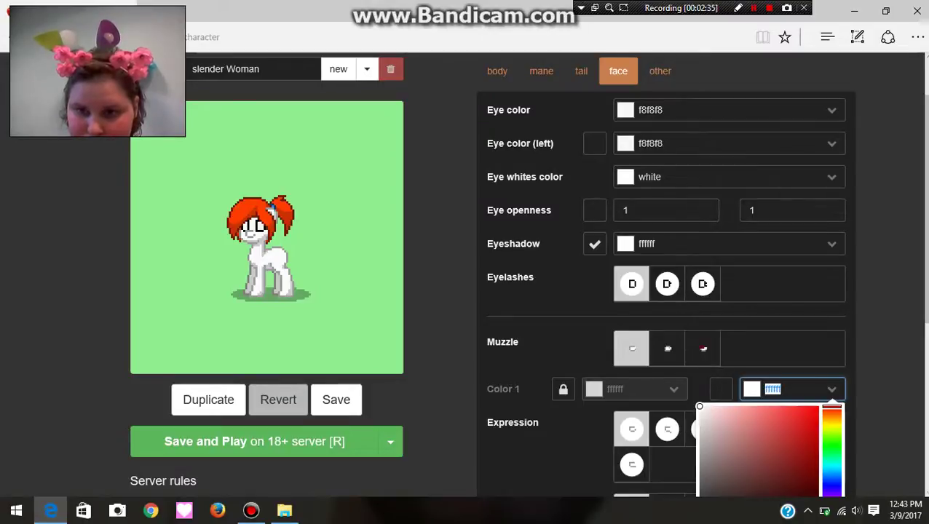
key("Escape")
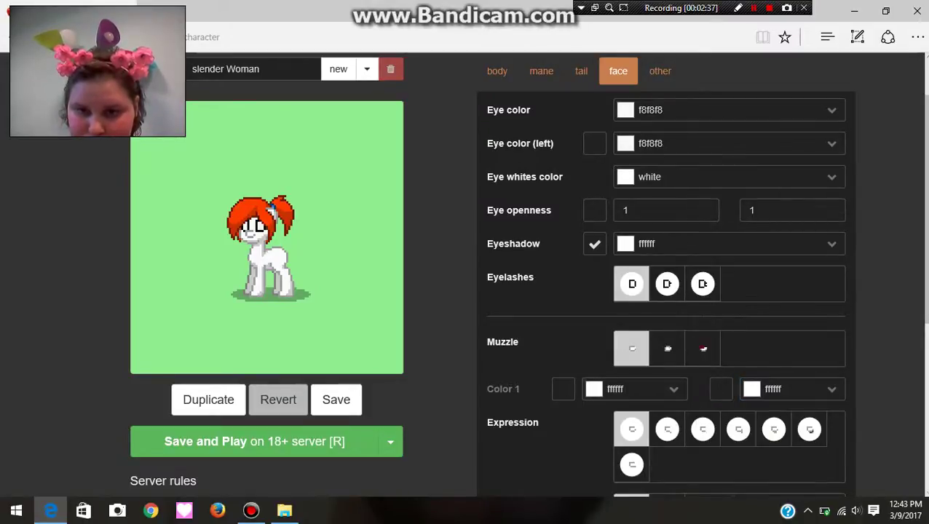
scroll(632, 350, "up", 2)
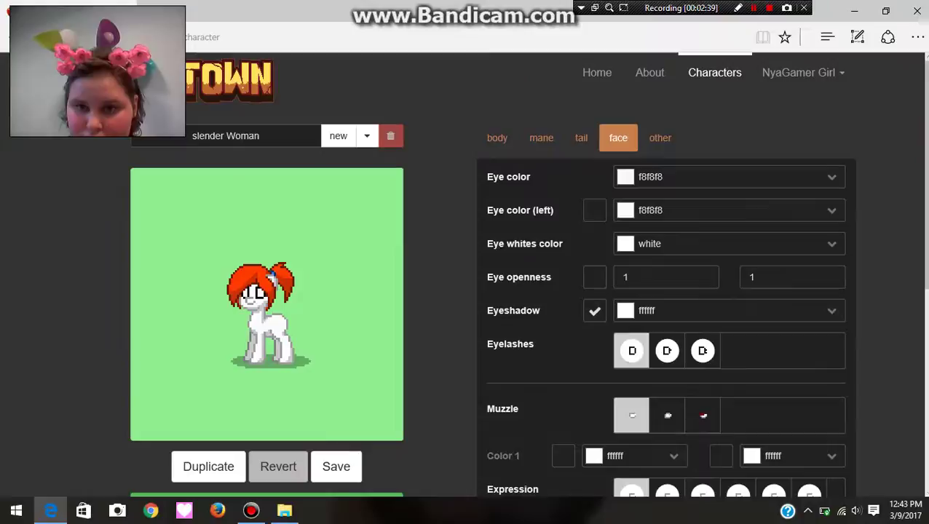
Toggle the Eye openness lock off so the right-eye field is editable.
left_click(594, 277)
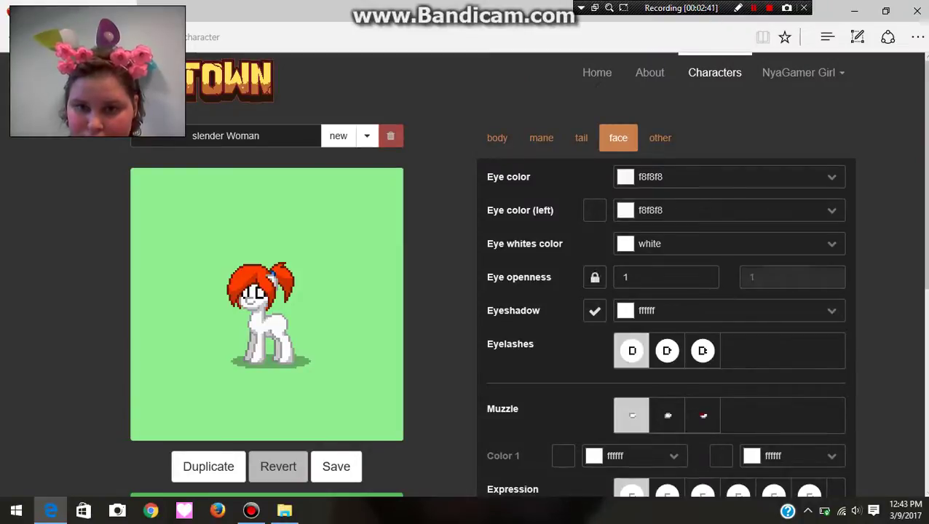
left_click(595, 277)
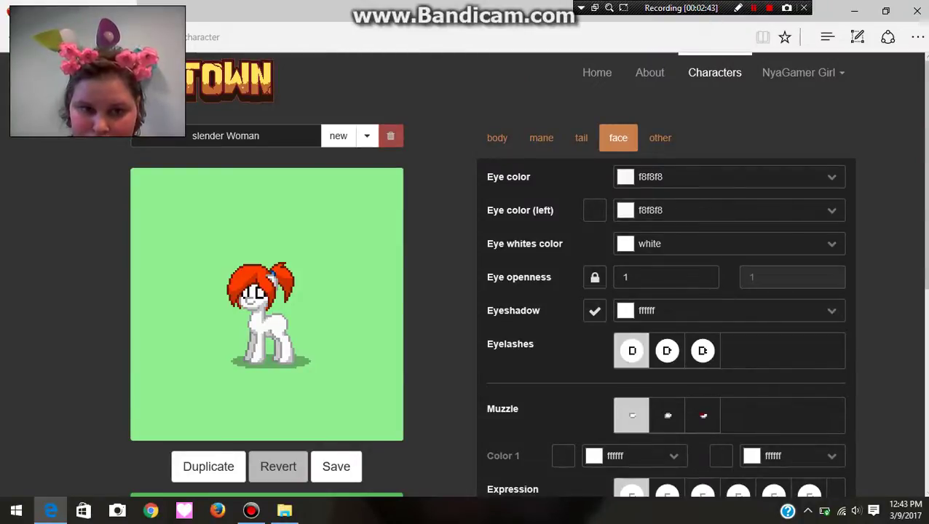
left_click(594, 277)
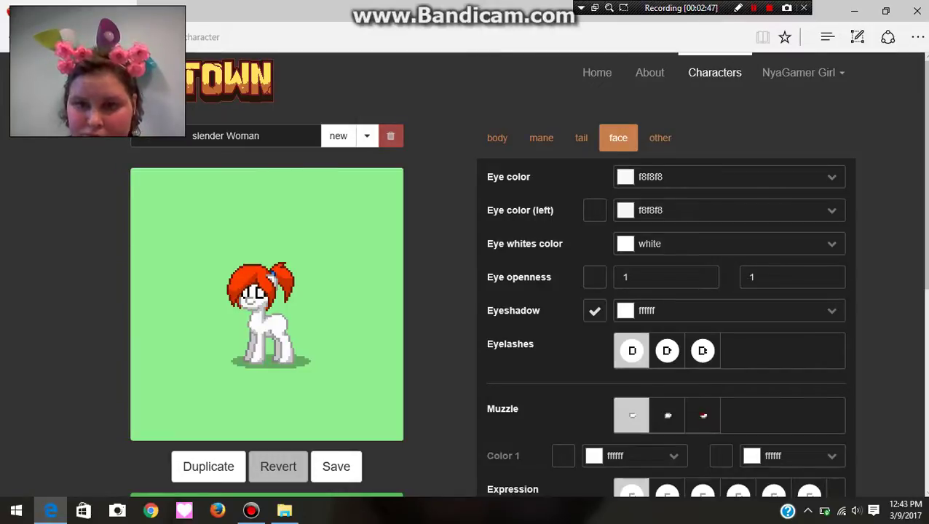
scroll(632, 364, "down", 3)
scroll(632, 365, "up", 3)
scroll(632, 364, "down", 5)
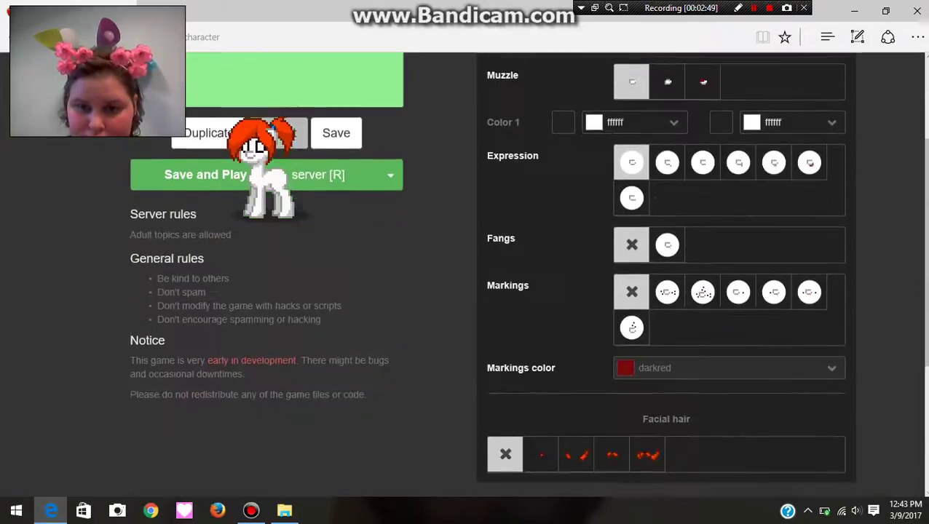
scroll(632, 364, "down", 1)
scroll(632, 291, "down", 1)
scroll(632, 291, "up", 6)
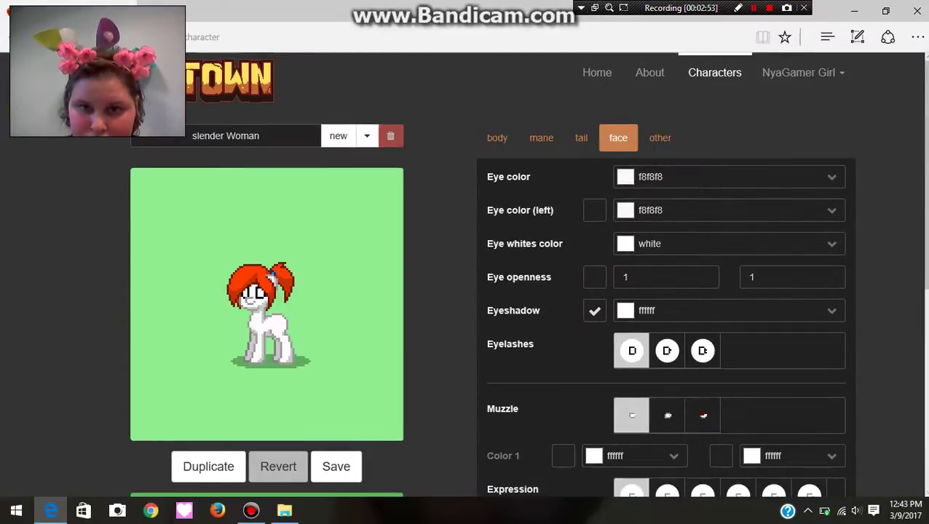
Delete the values in both the left and right Eye openness boxes.
left_click(699, 176)
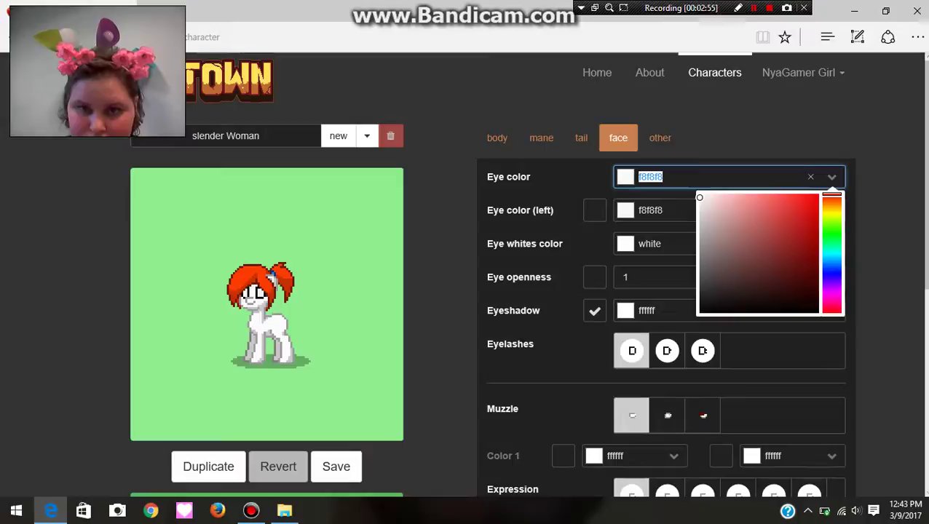
left_click(656, 277)
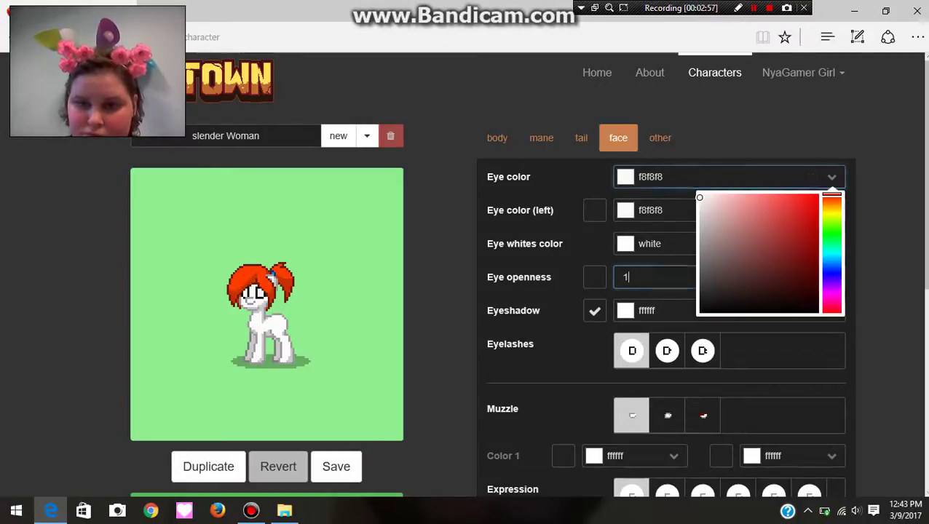
key("BackSpace")
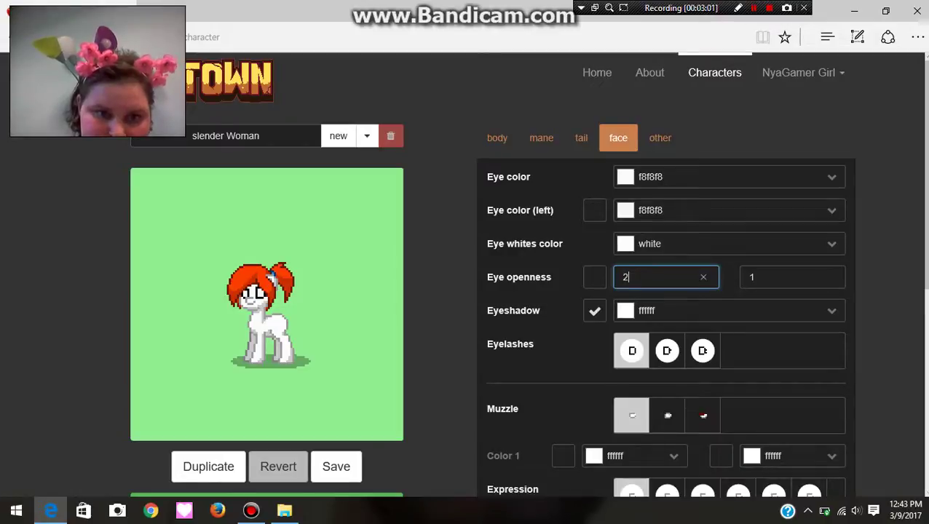
type("34")
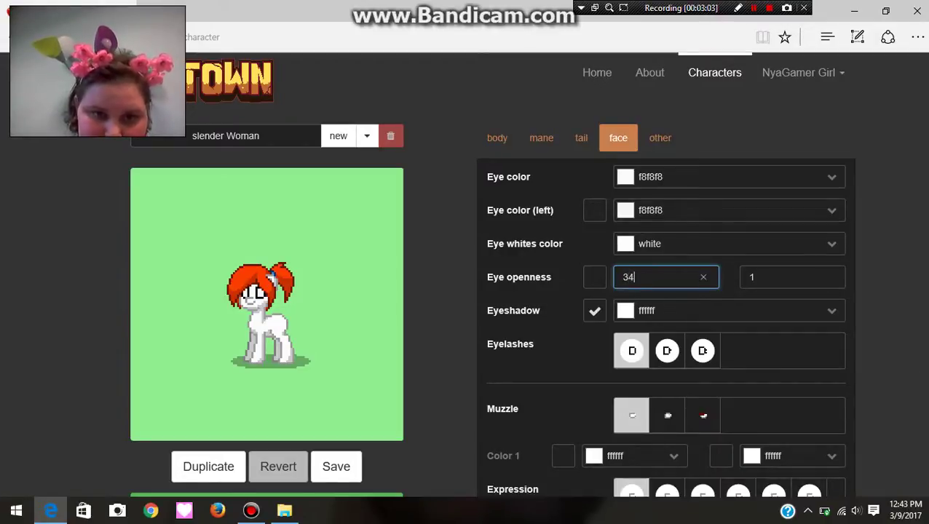
type("5")
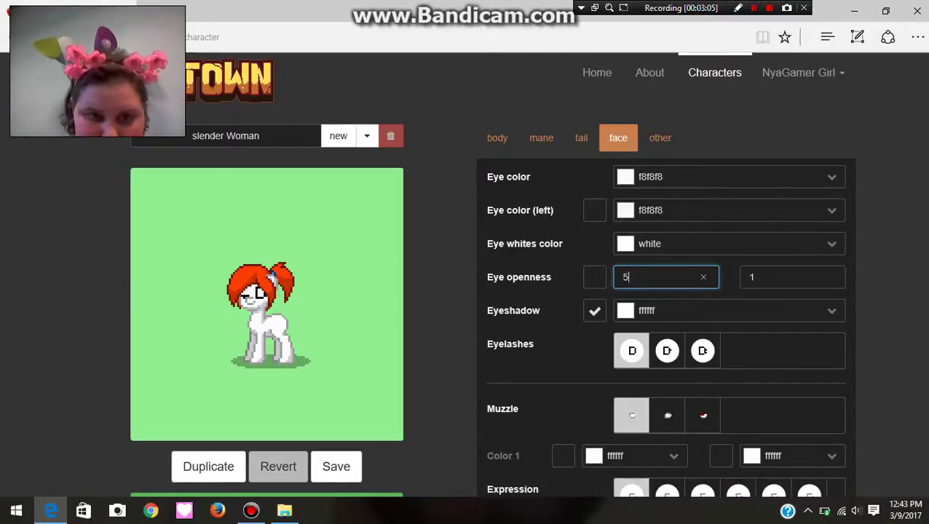
key("BackSpace")
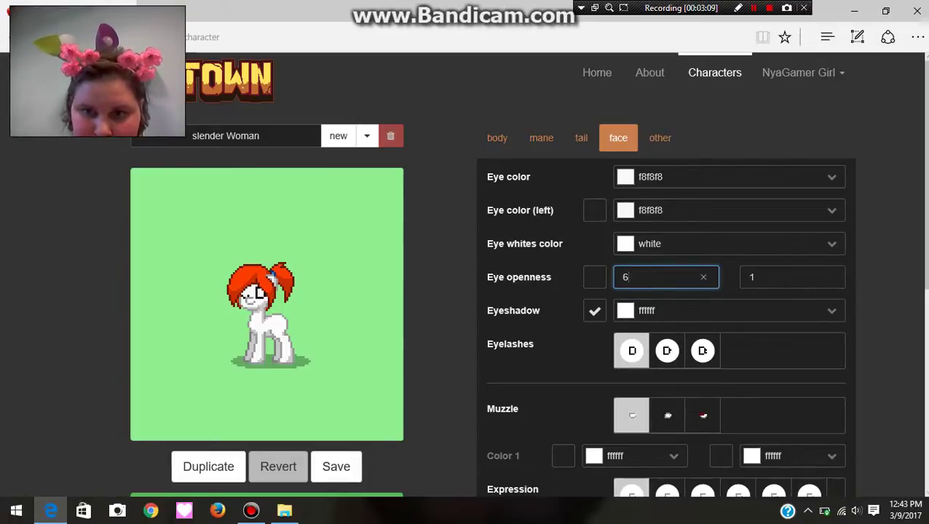
left_click(553, 328)
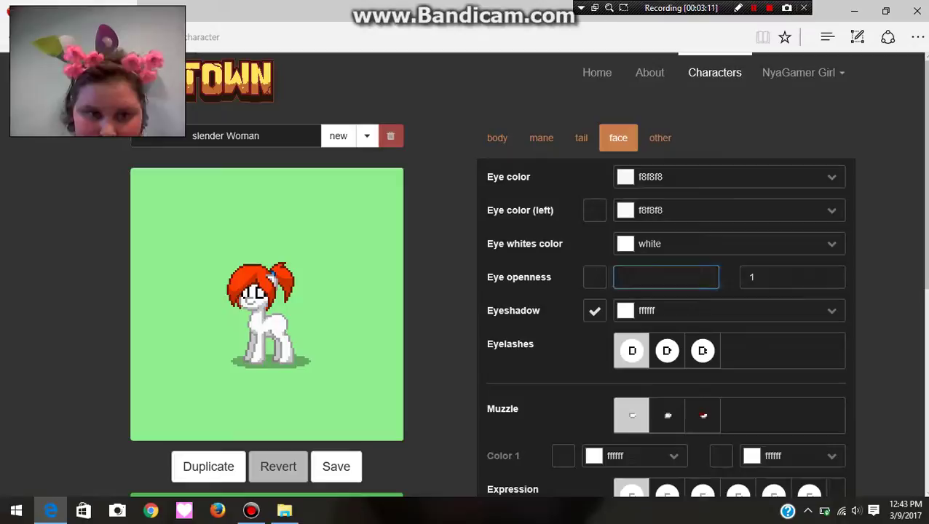
left_click(792, 277)
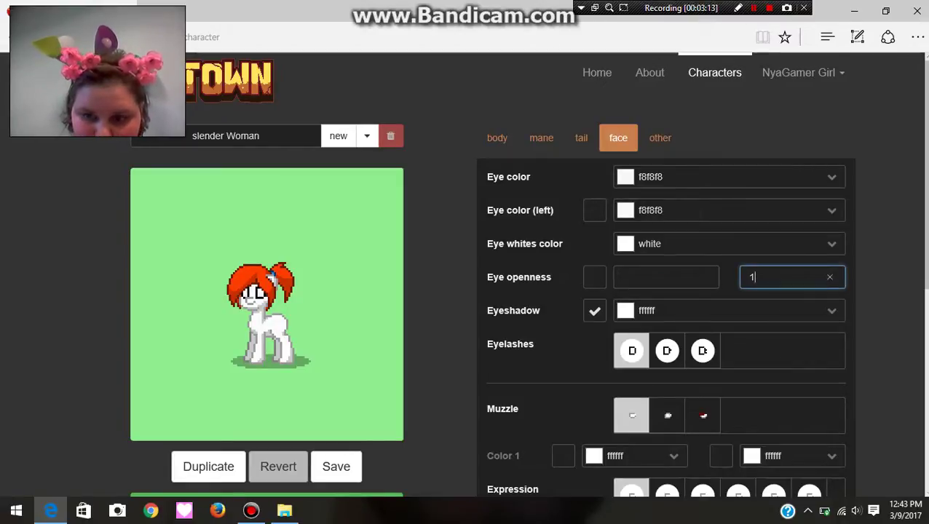
key("BackSpace")
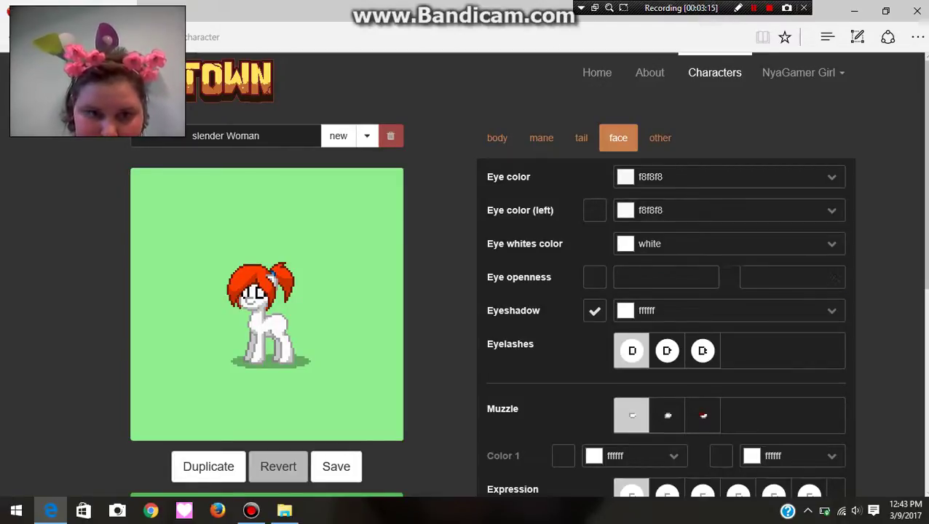
scroll(656, 292, "down", 1)
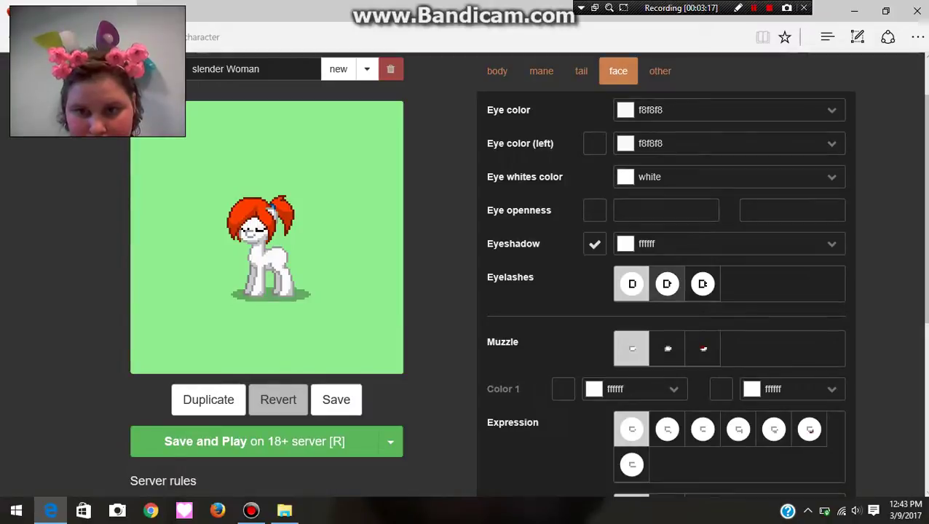
Pick the third, longest eyelash style, then return to the body tab.
left_click(667, 284)
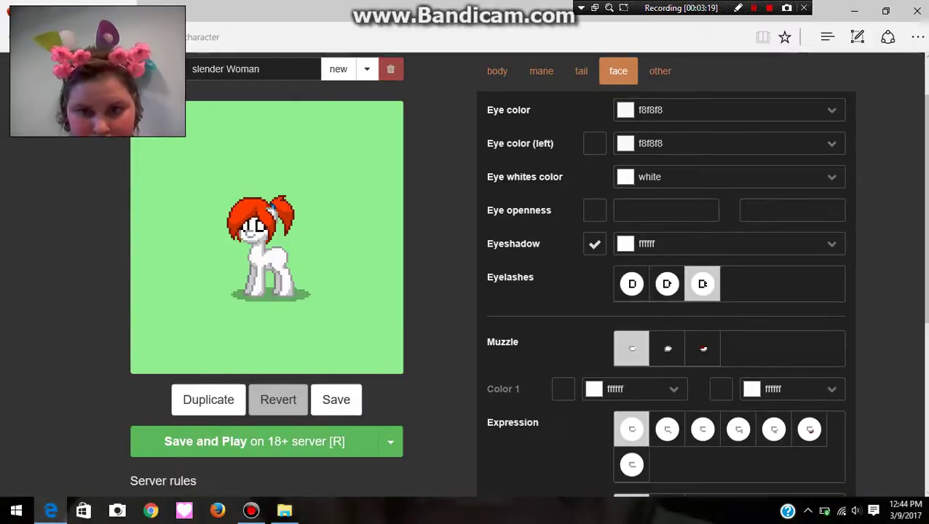
scroll(655, 328, "down", 1)
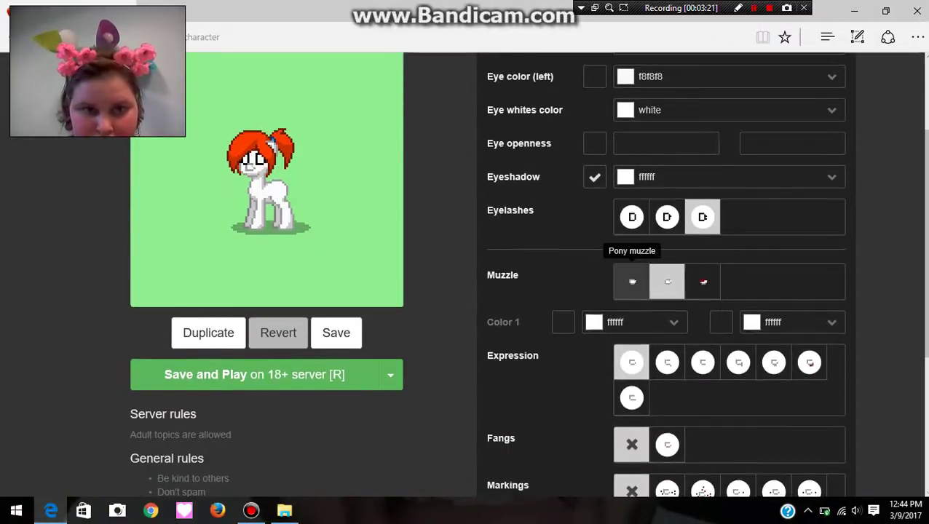
scroll(655, 328, "down", 1)
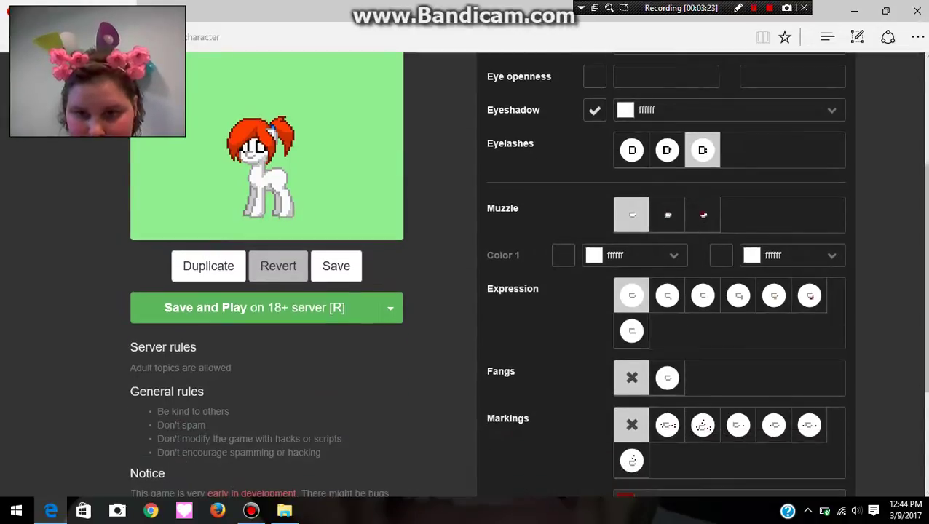
scroll(655, 328, "down", 3)
scroll(655, 291, "up", 5)
scroll(656, 291, "down", 5)
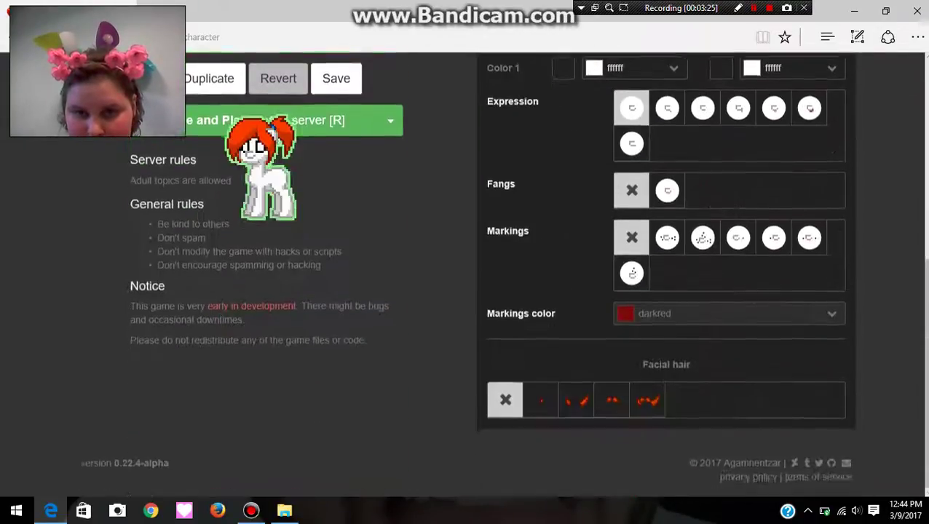
scroll(656, 291, "up", 6)
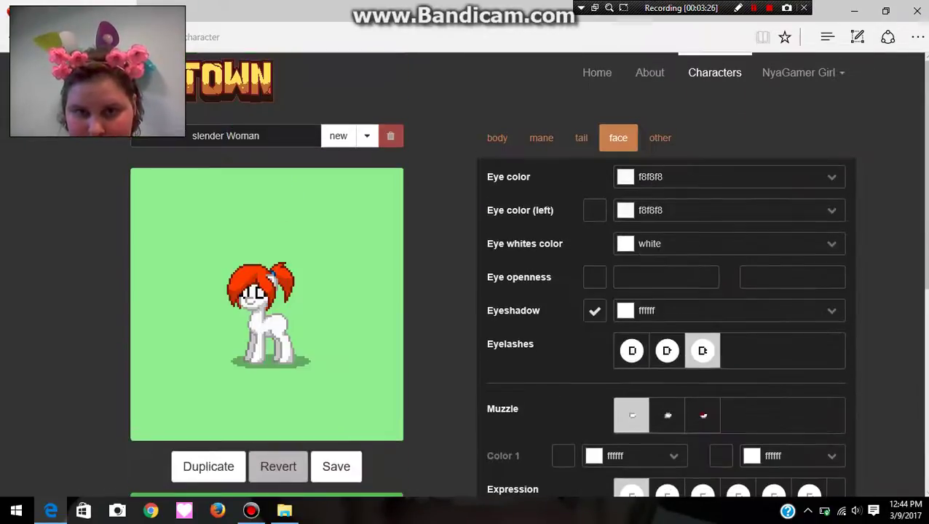
left_click(497, 138)
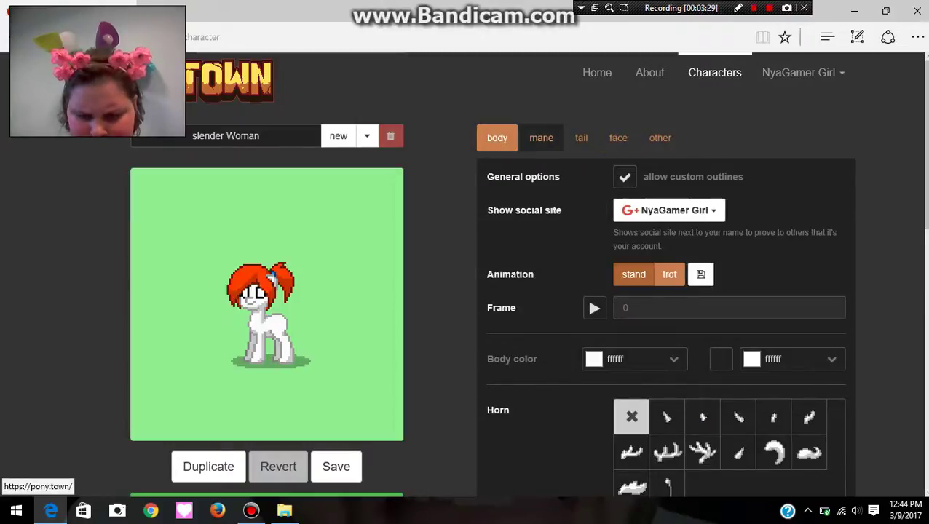
Edit the character name to 'Slender Woman' on the mane tab.
left_click(541, 137)
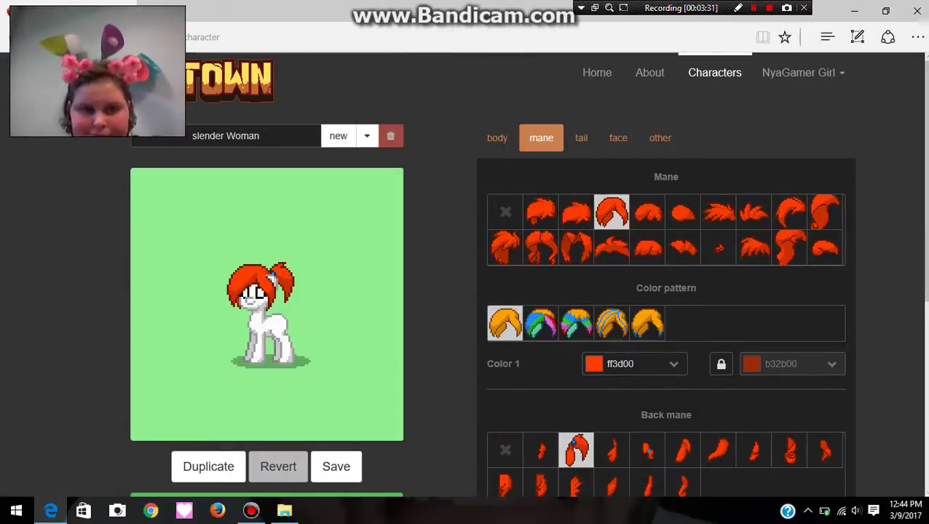
left_click(218, 135)
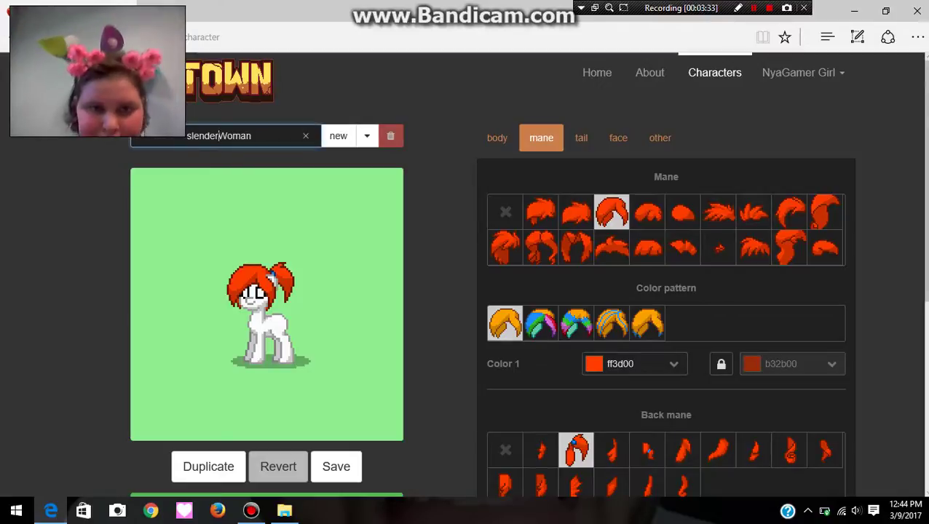
key("BackSpace")
key("BackSpace")
key("BackSpace")
key("BackSpace")
key("BackSpace")
key("BackSpace")
type("S")
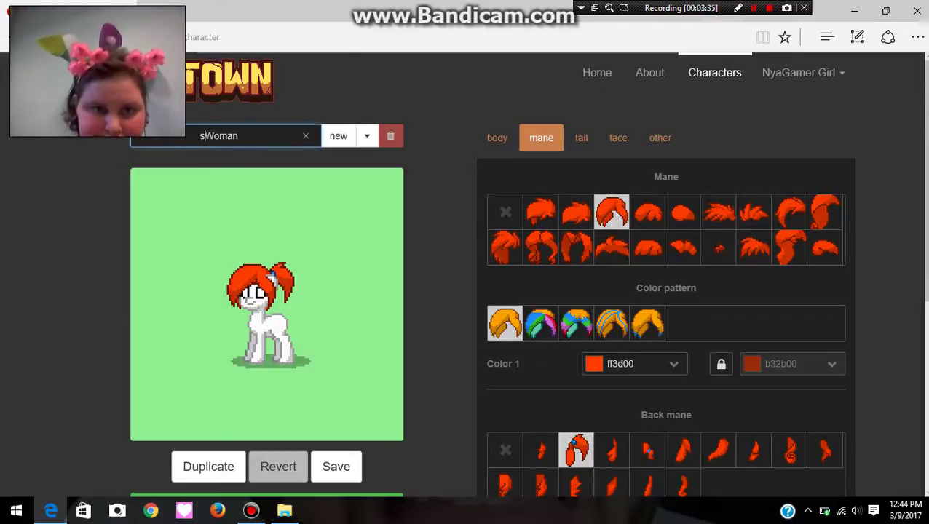
key("BackSpace")
type("Slender")
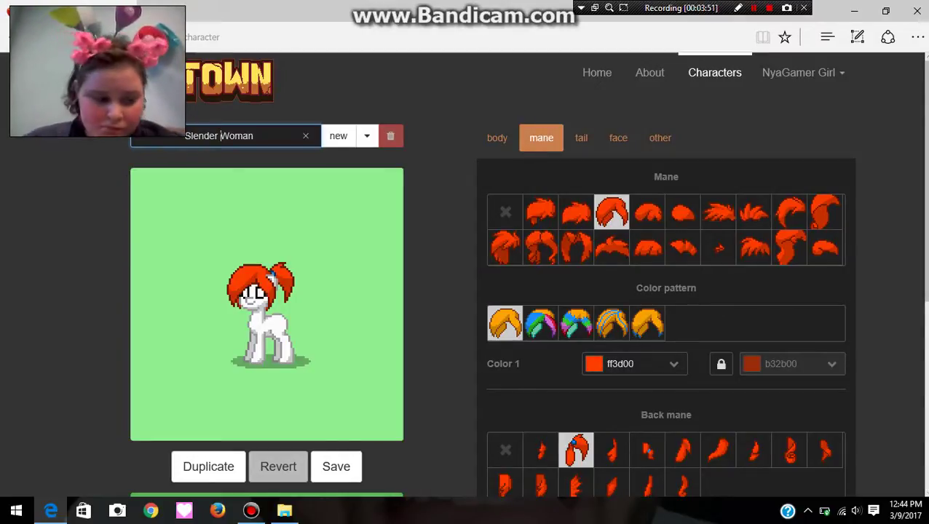
scroll(539, 324, "down", 3)
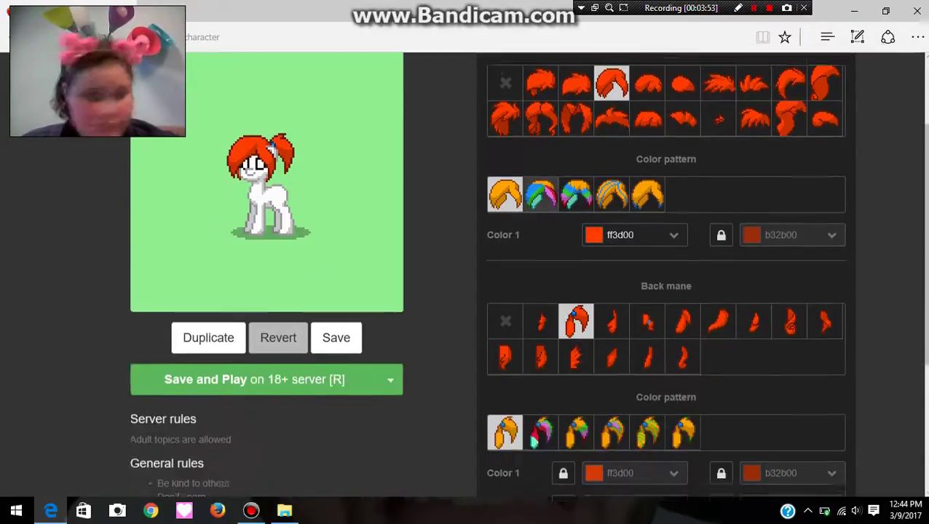
scroll(539, 324, "down", 1)
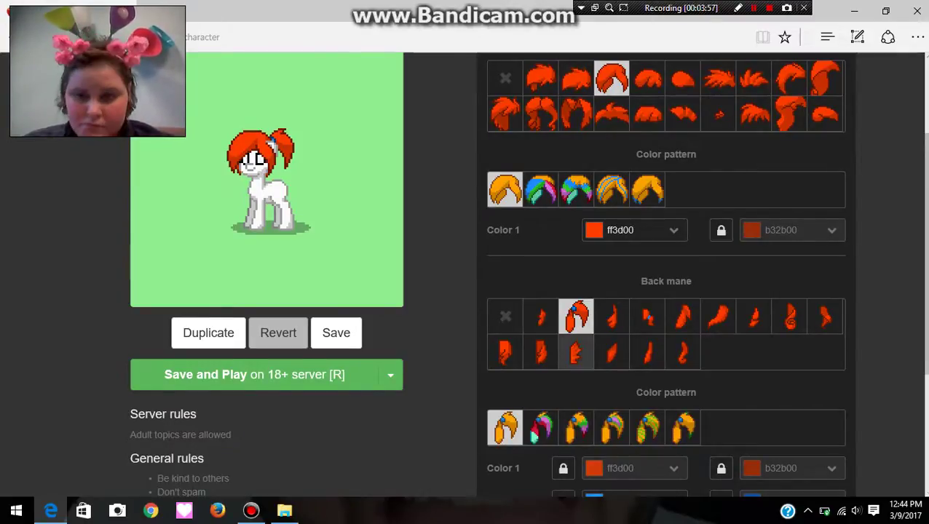
scroll(612, 423, "up", 3)
scroll(611, 306, "up", 1)
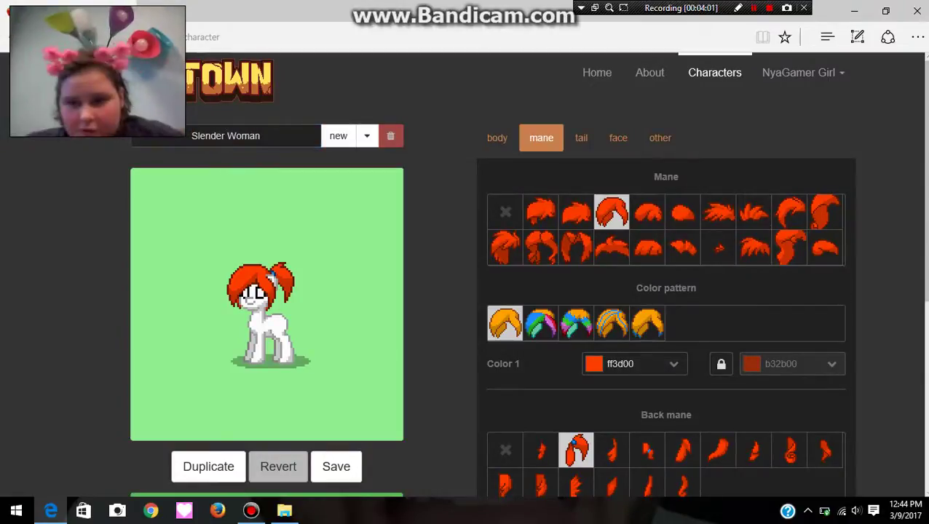
Choose a long flowing mane style and the first back mane style.
left_click(789, 248)
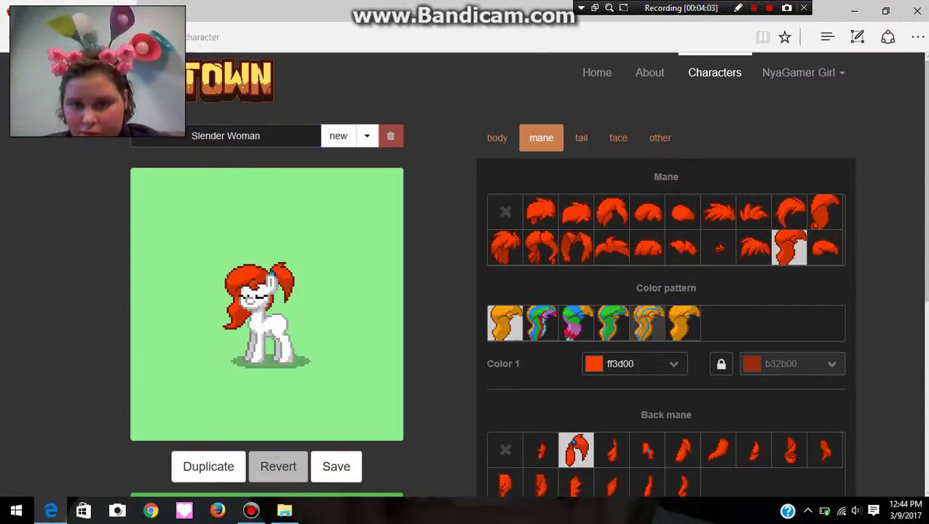
scroll(612, 321, "down", 2)
left_click(504, 383)
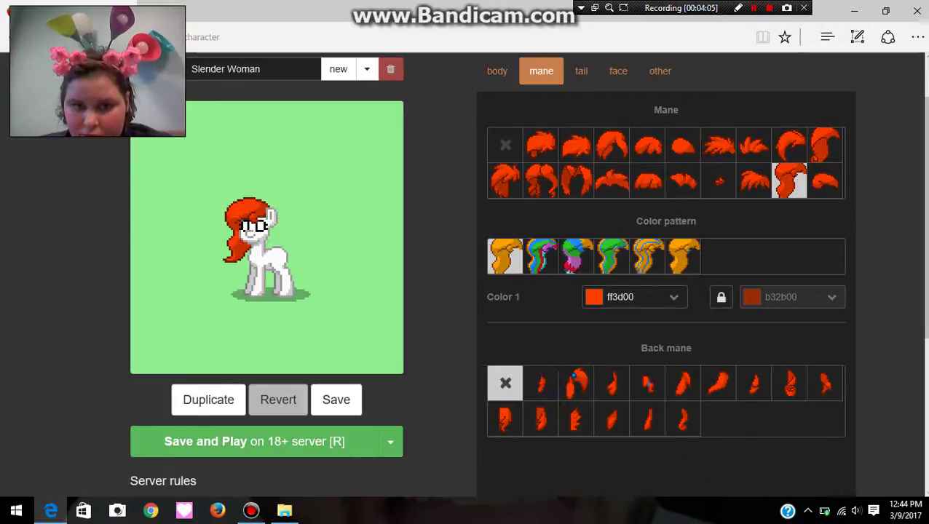
left_click(541, 383)
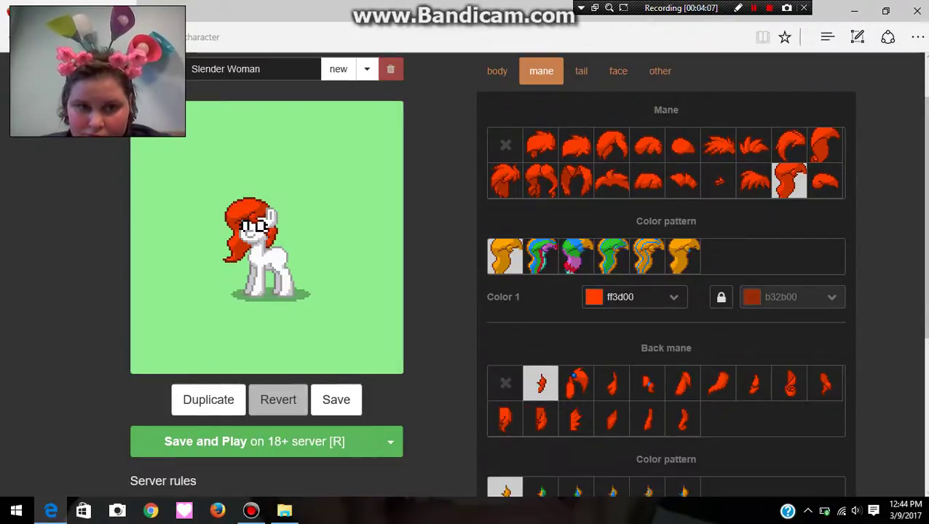
Set both the mane's main colour and its unlocked shading colour to white (ffffff).
left_click(634, 297)
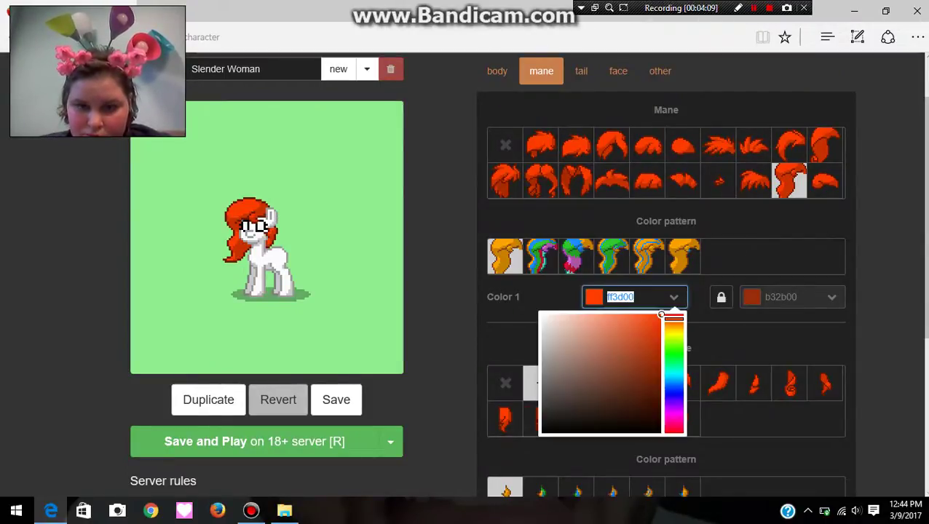
left_click_drag(612, 393, 542, 314)
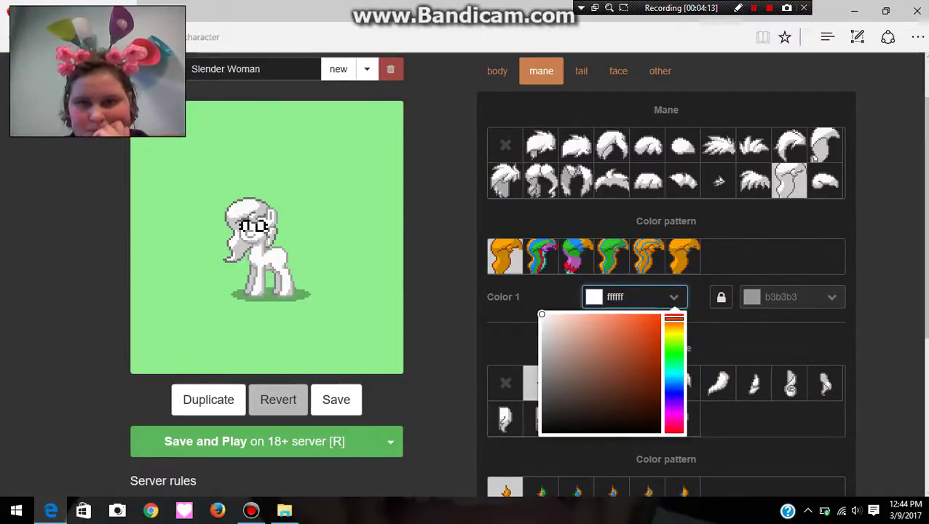
left_click(721, 296)
left_click(781, 296)
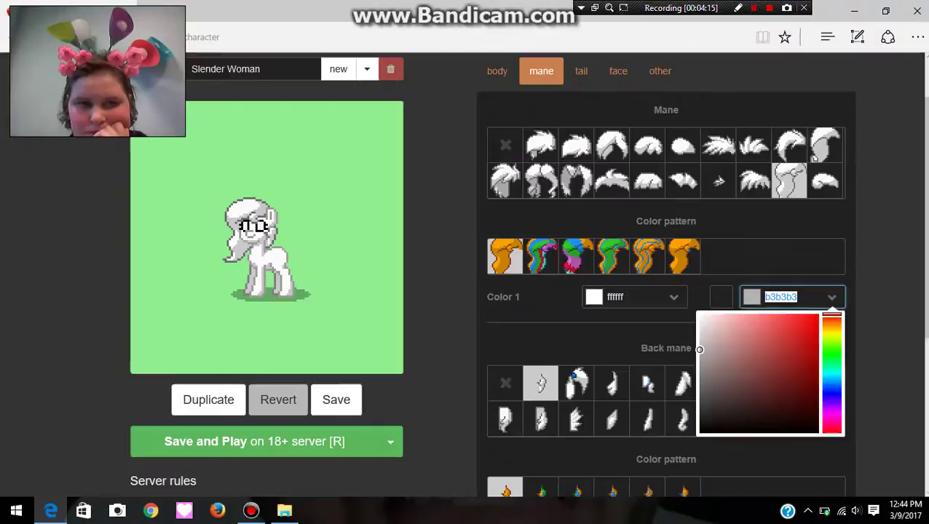
left_click_drag(699, 349, 699, 314)
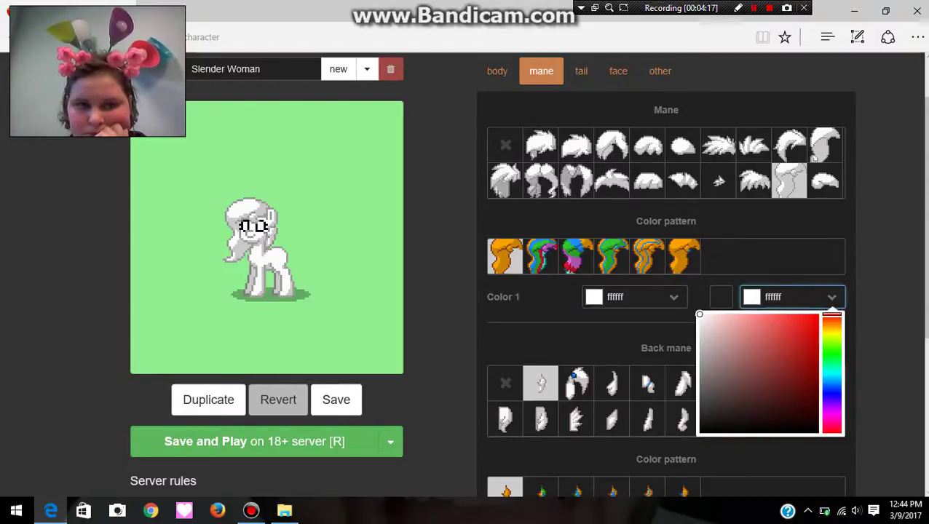
left_click(874, 327)
scroll(666, 255, "up", 1)
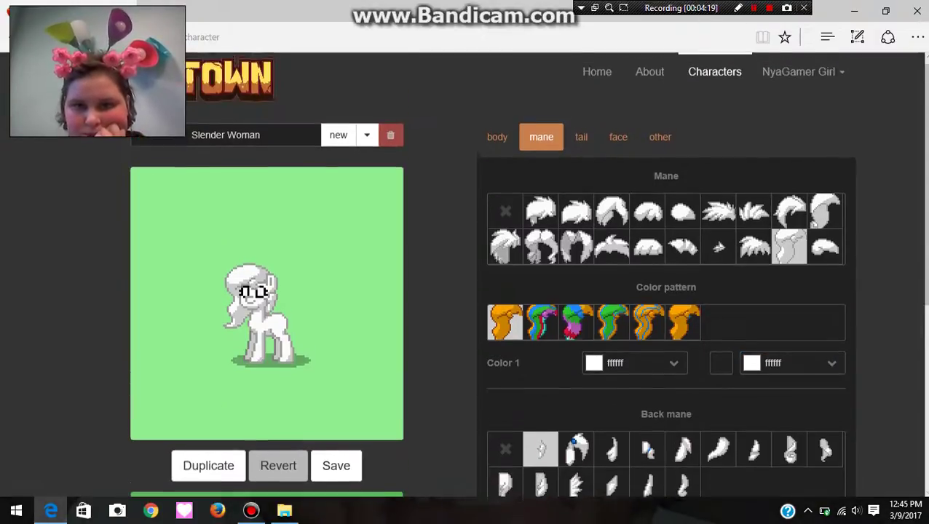
Try several mane styles, including tiny and swept, and settle on the short rounded mane.
left_click(575, 248)
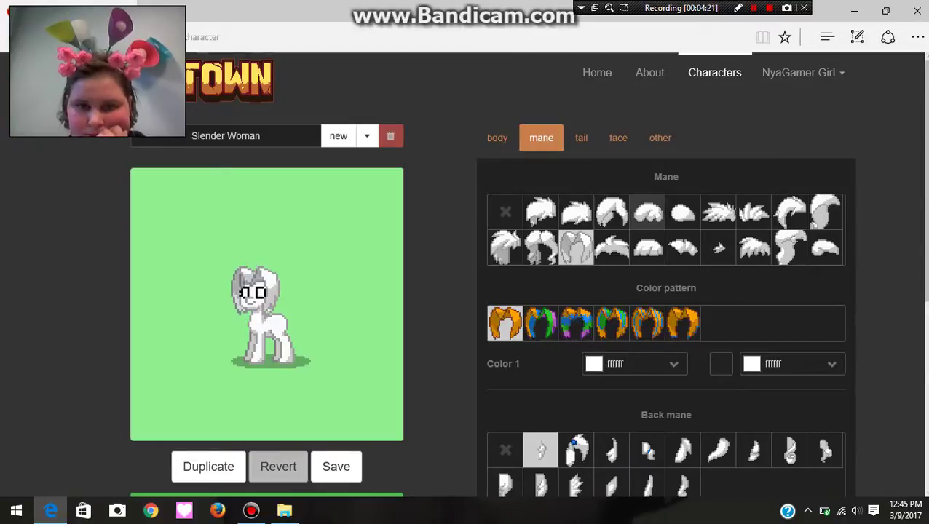
left_click(718, 249)
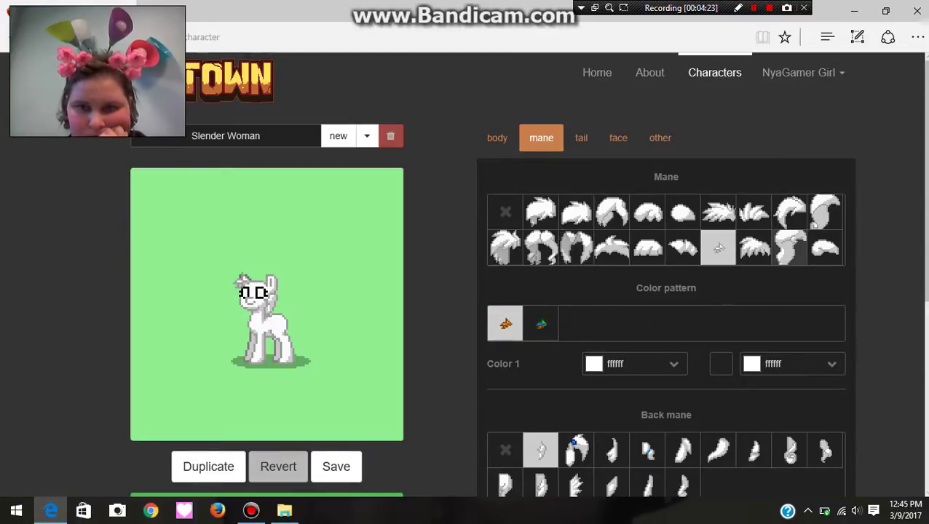
left_click(825, 212)
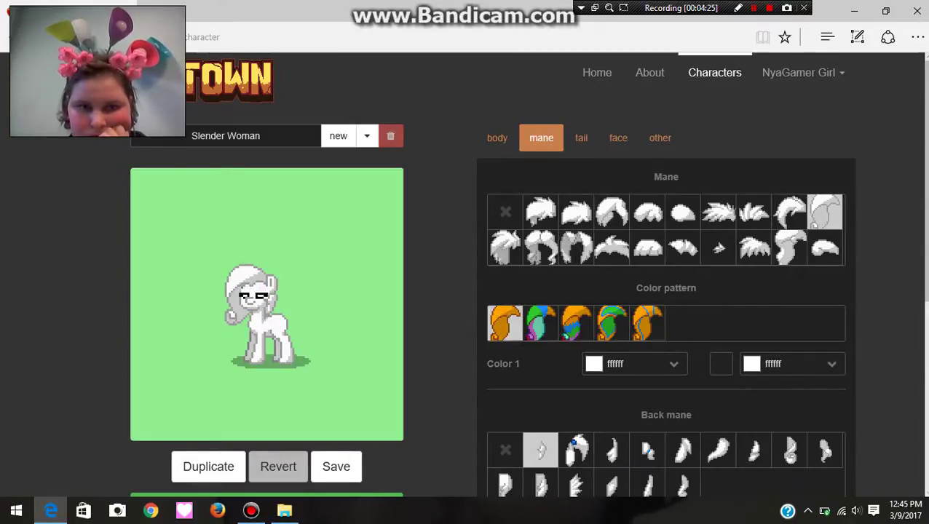
left_click(789, 212)
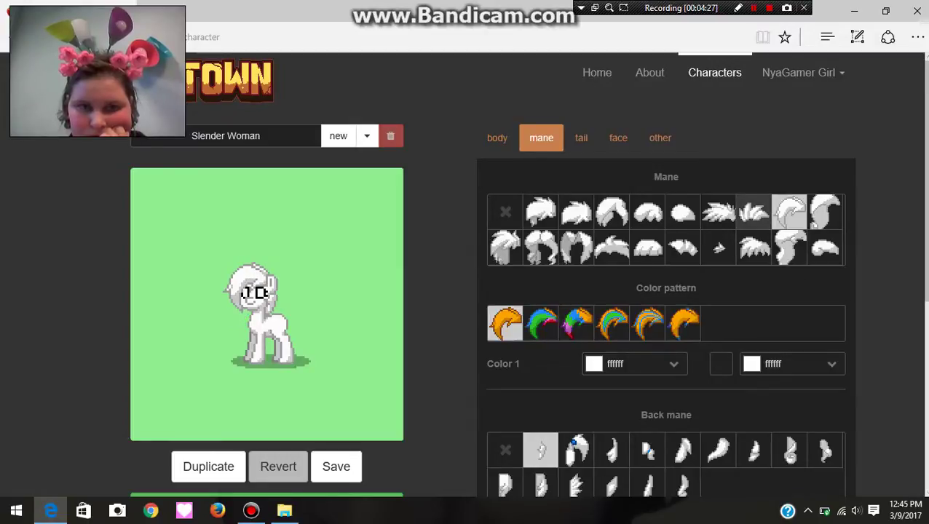
left_click(682, 211)
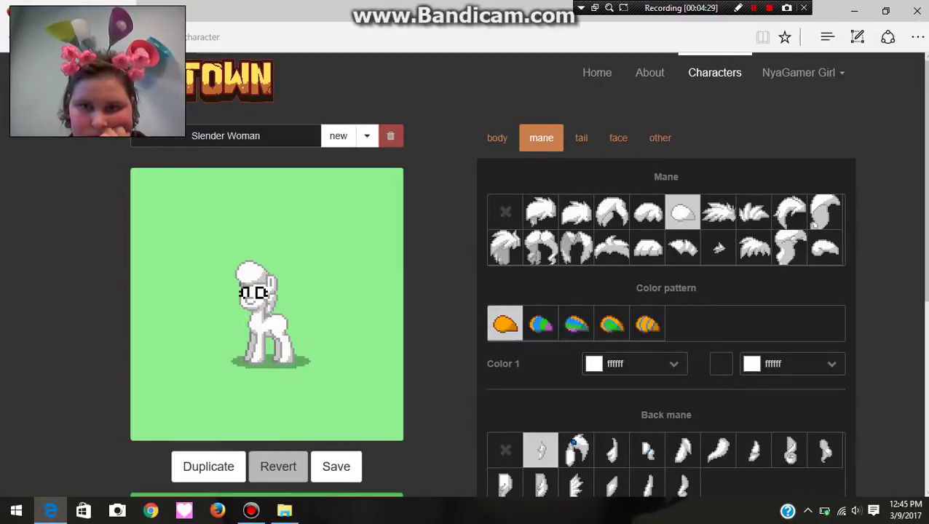
left_click(647, 211)
scroll(665, 291, "down", 2)
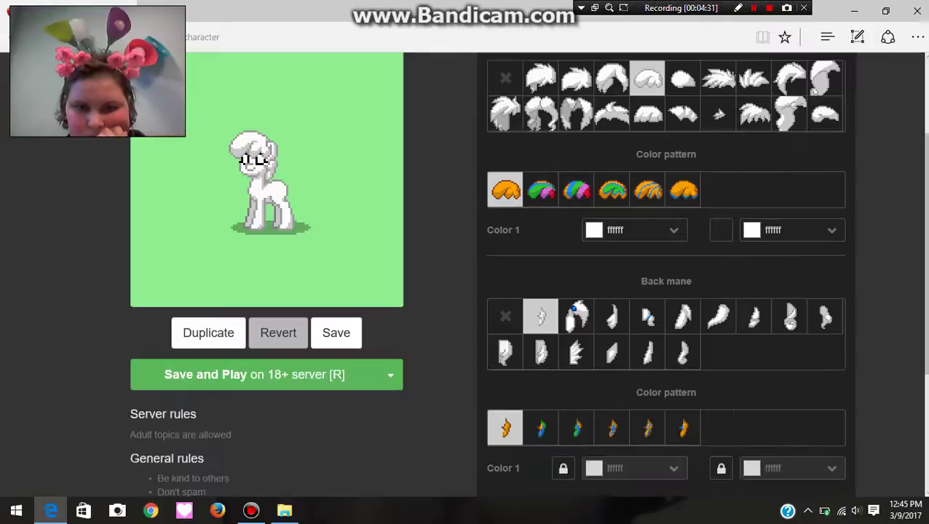
Choose the ponytail back mane and make its second colour white.
left_click(825, 316)
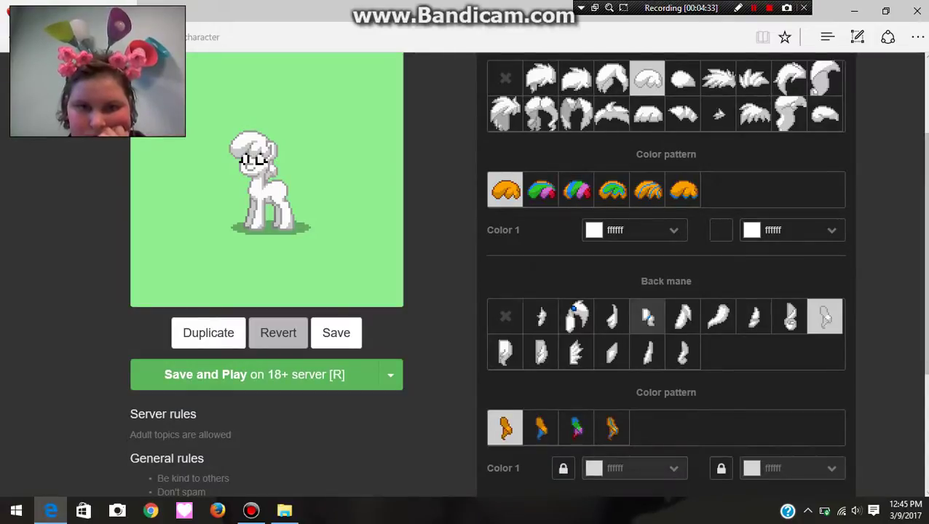
left_click(647, 316)
left_click(576, 316)
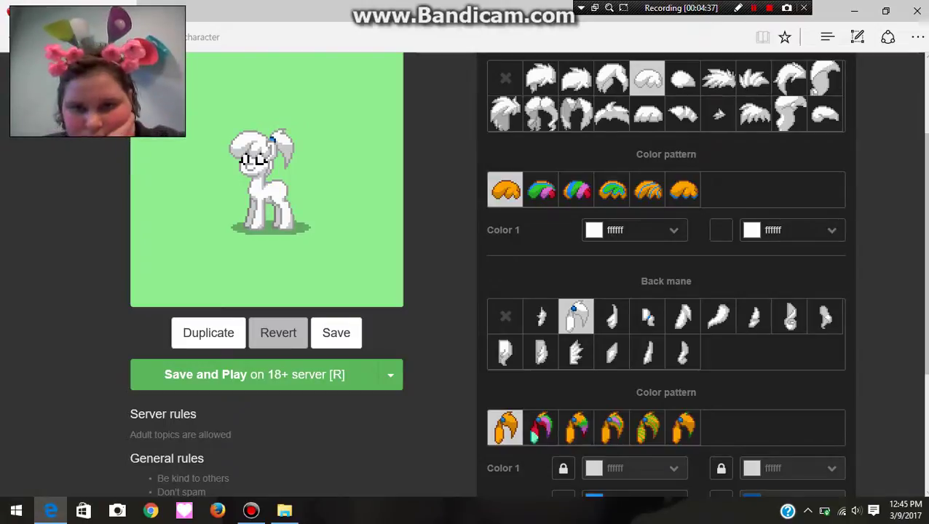
scroll(682, 352, "down", 2)
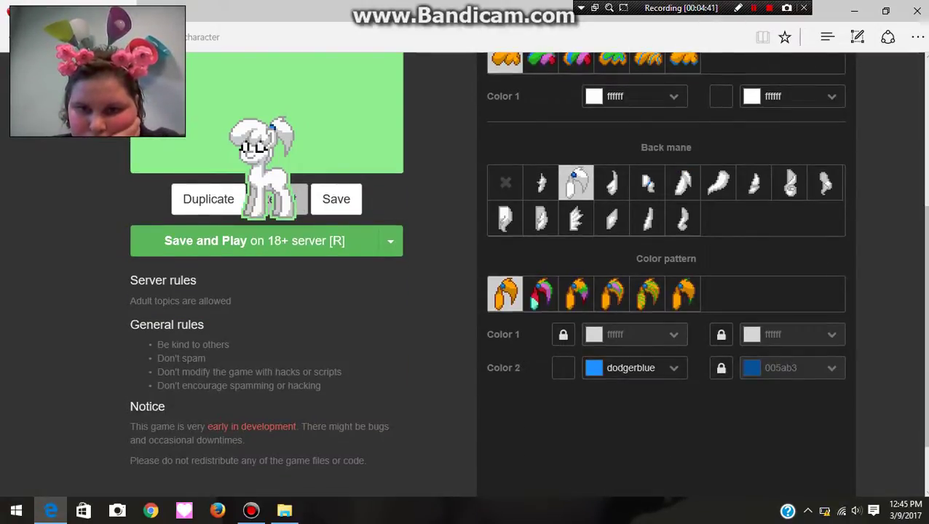
left_click(563, 367)
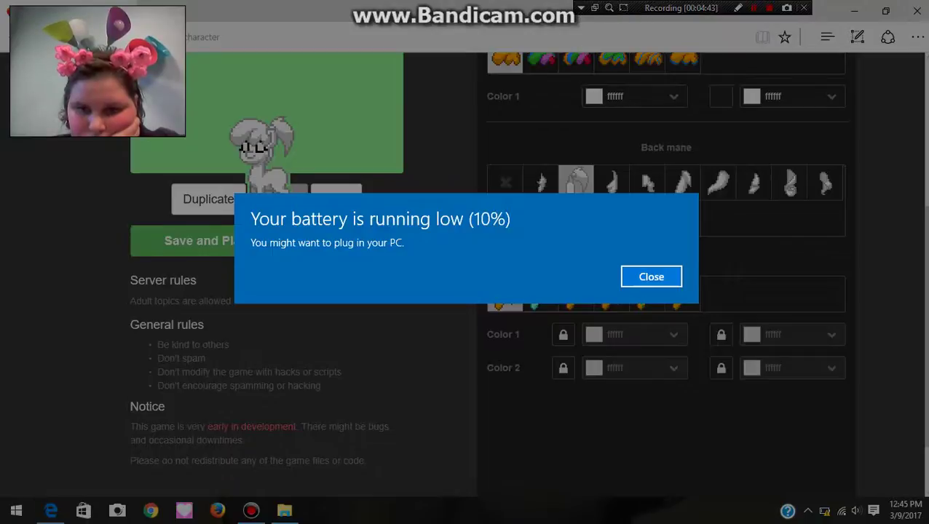
Close the low-battery warning and open the Windows Win+X menu from Start.
key("Return")
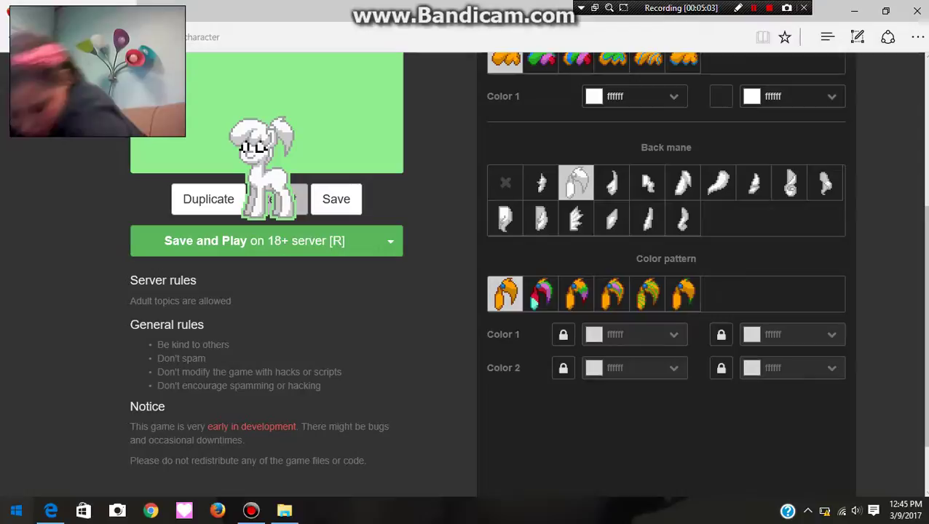
right_click(16, 511)
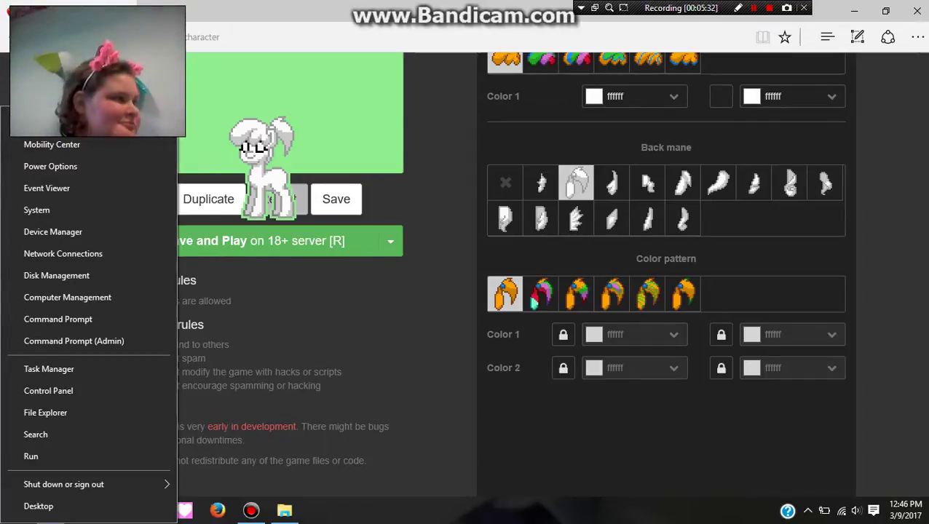
scroll(510, 262, "up", 1)
Close the Win+X menu, try small, curved and long wavy tails, then remove the tail.
key("Escape")
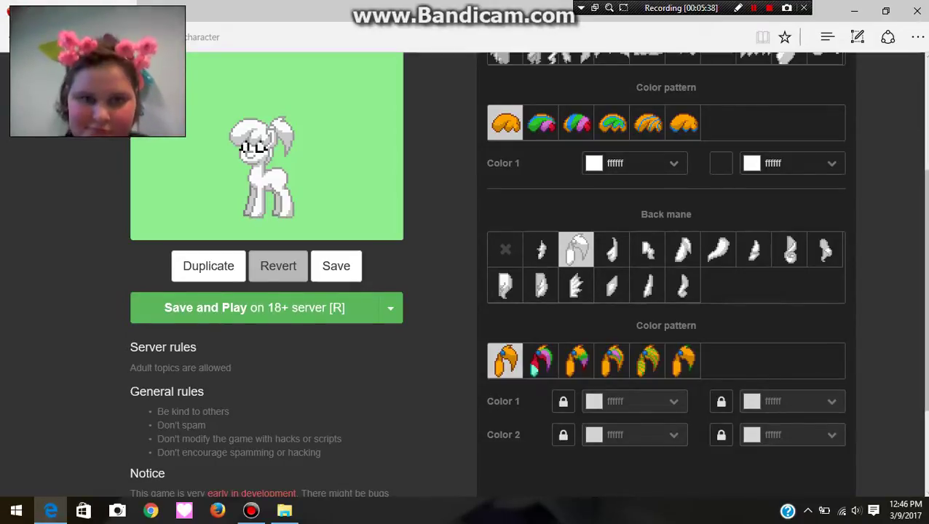
scroll(502, 248, "up", 3)
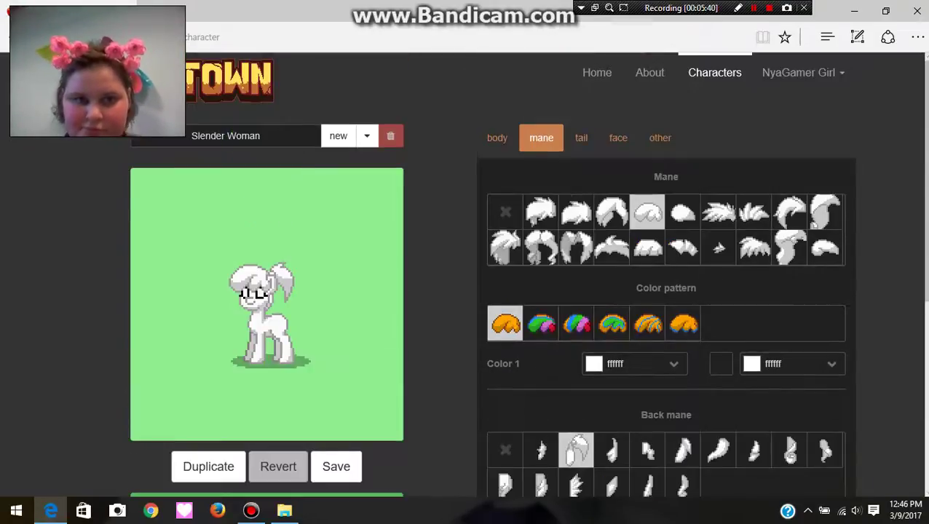
left_click(581, 138)
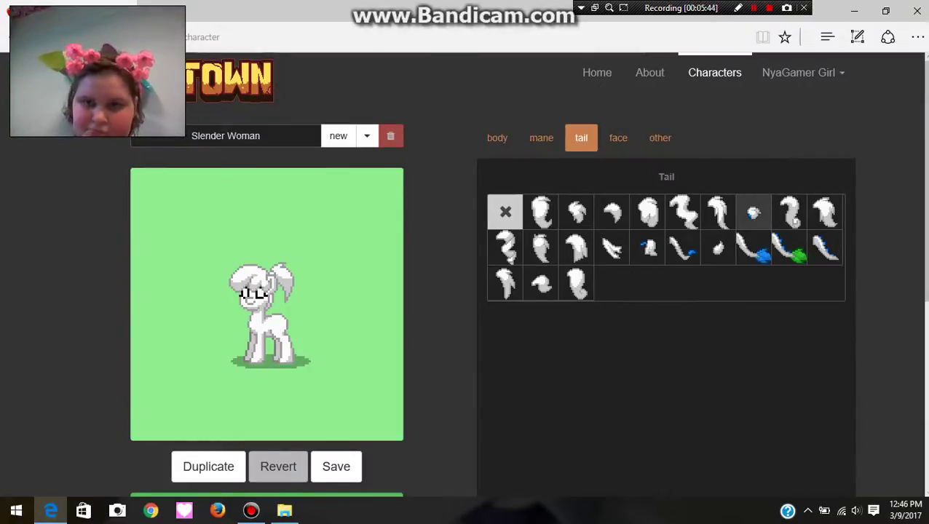
left_click(753, 212)
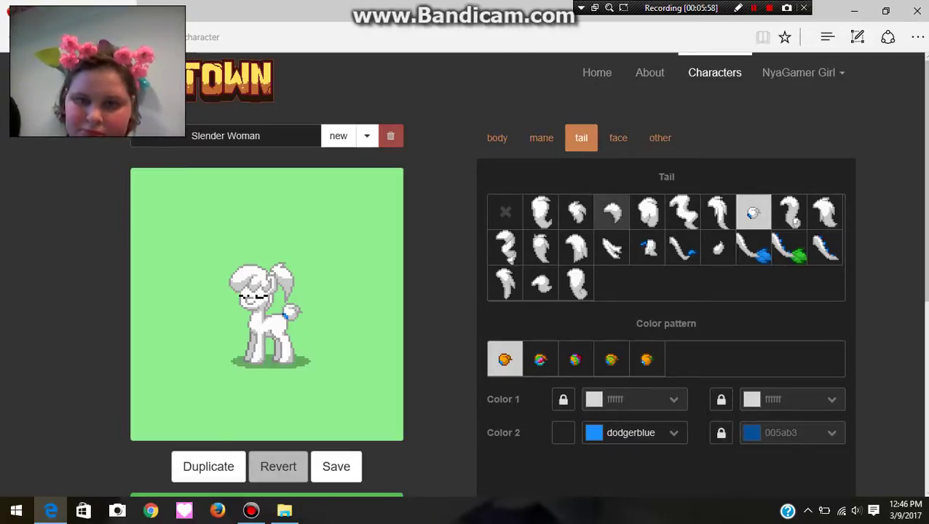
left_click(577, 212)
left_click(612, 213)
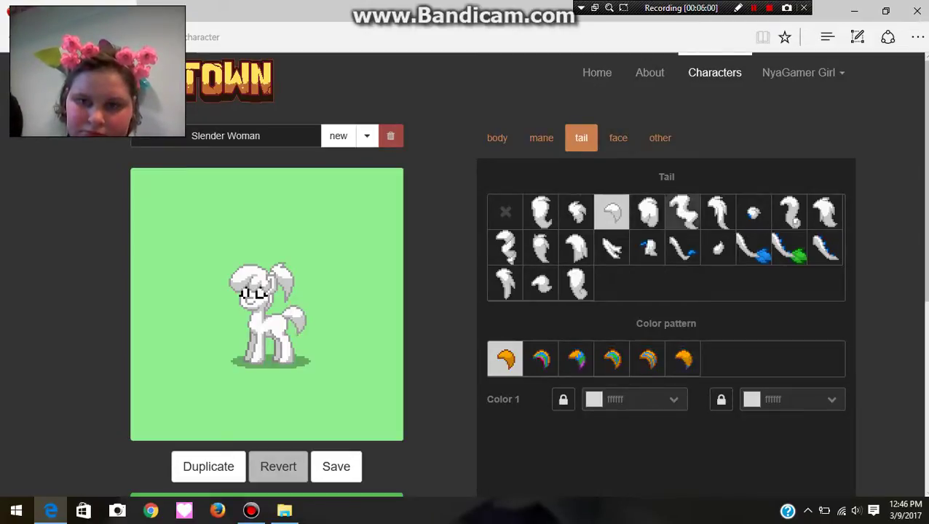
left_click(683, 212)
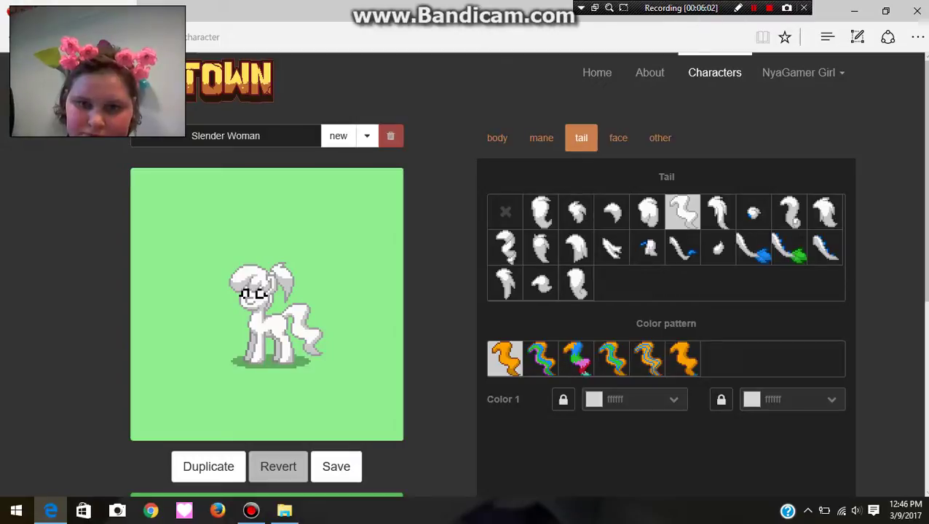
left_click(506, 213)
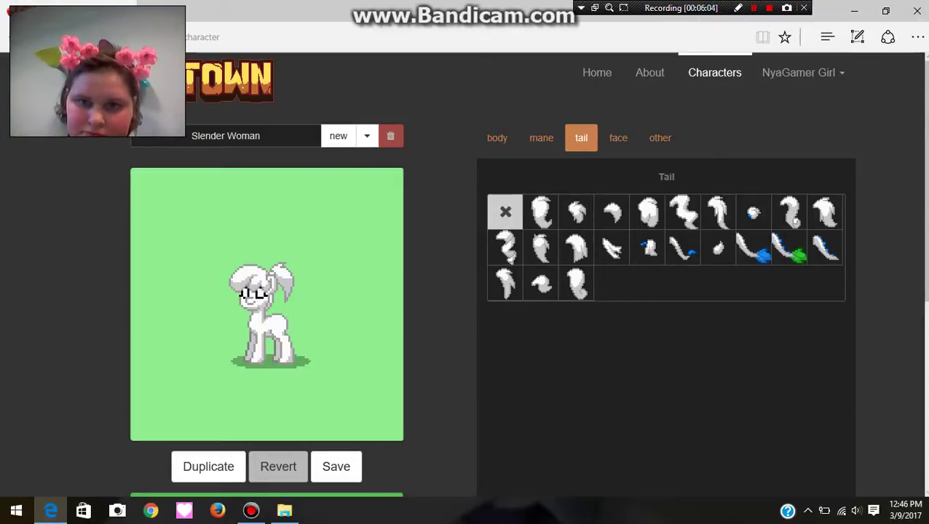
left_click(618, 137)
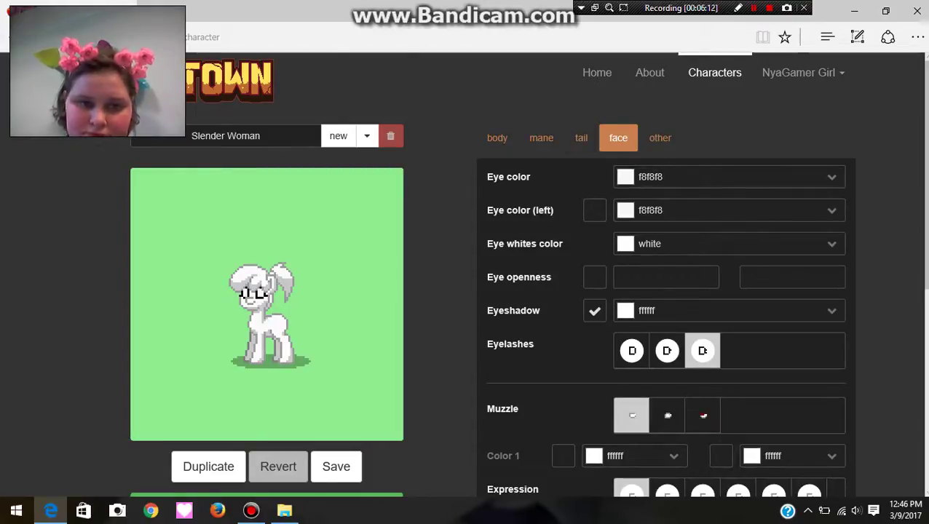
scroll(509, 291, "down", 5)
scroll(510, 292, "up", 5)
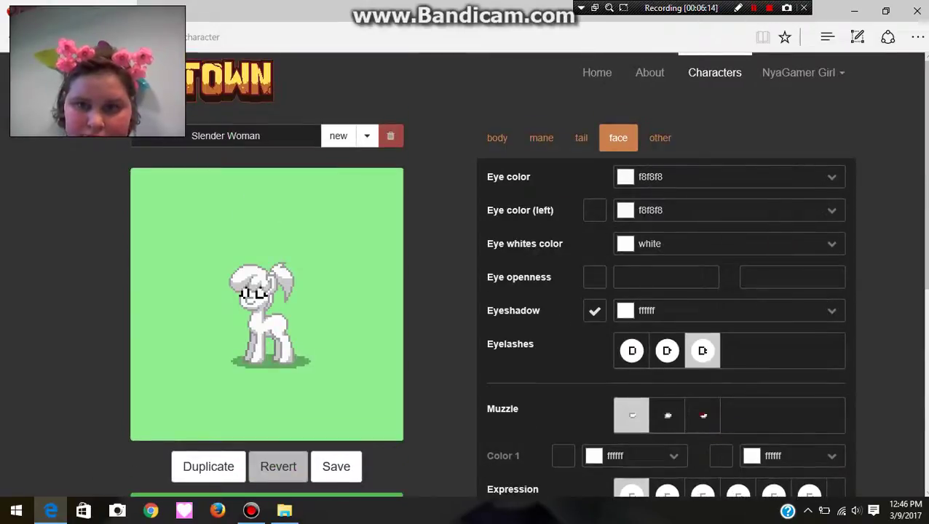
scroll(510, 291, "down", 5)
scroll(510, 292, "up", 5)
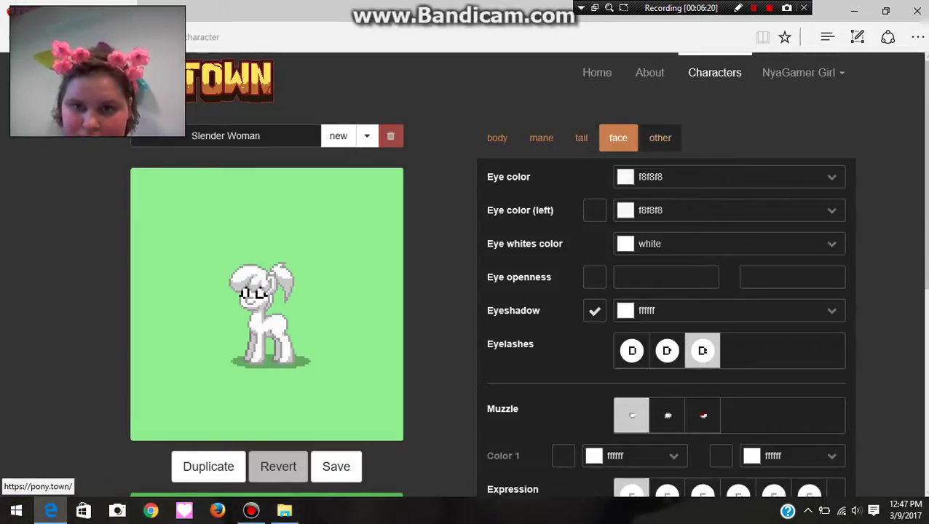
Switch between the accessories and face tabs, ending on the accessories settings.
left_click(660, 138)
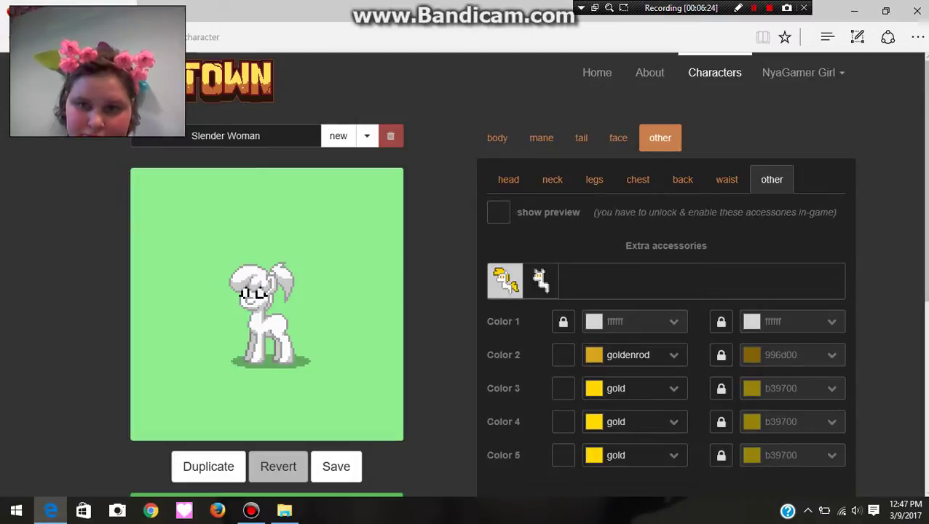
left_click(618, 138)
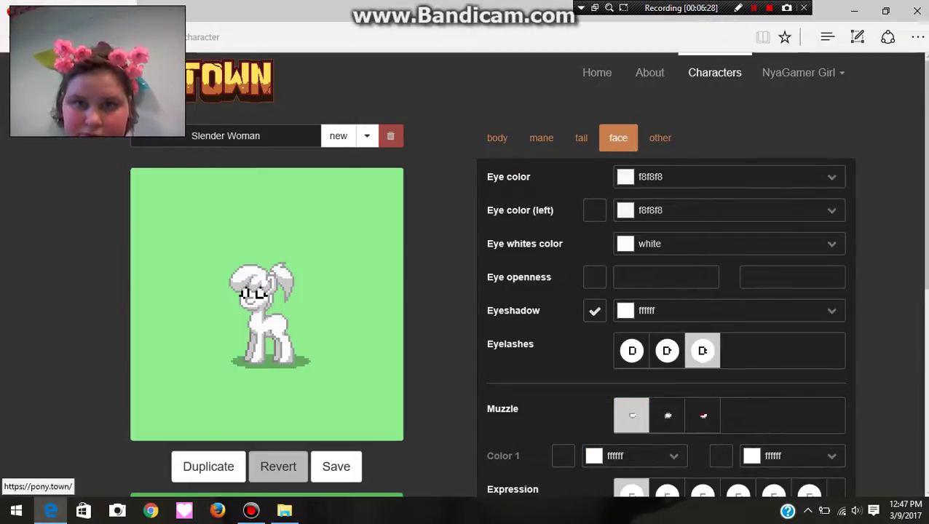
left_click(660, 138)
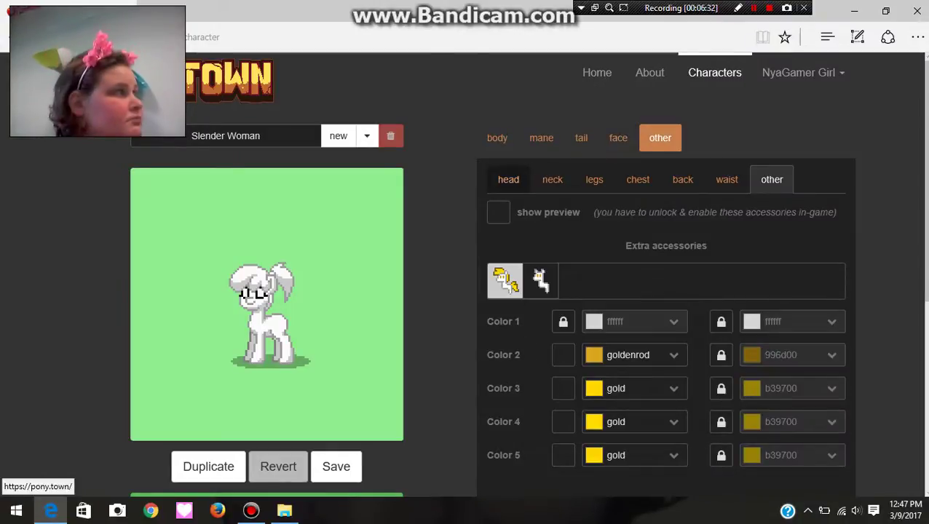
Put a bow on the pony's head and colour it dark grey (343234).
left_click(508, 179)
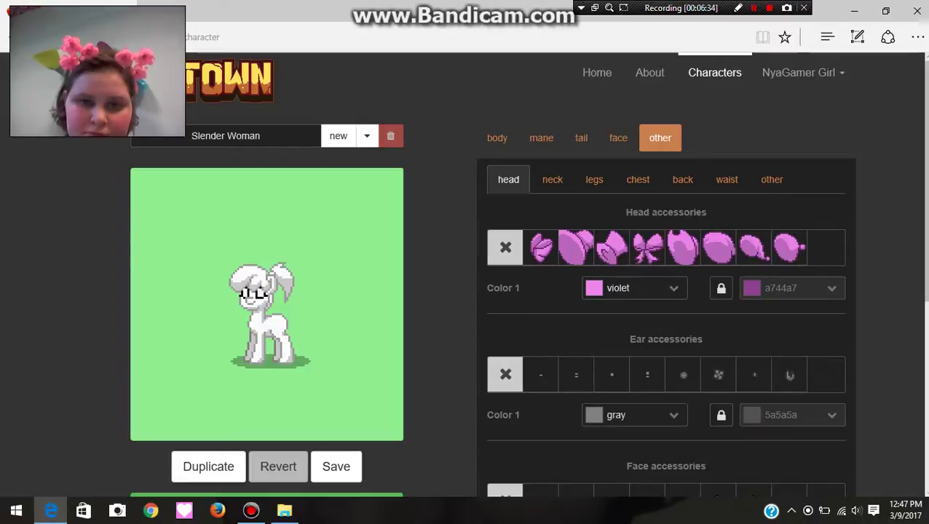
left_click(540, 247)
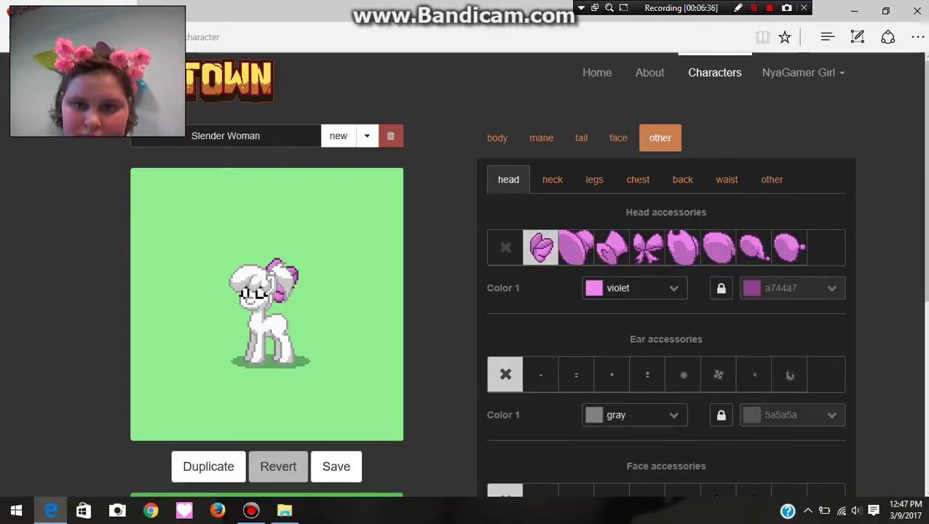
left_click(646, 247)
left_click(626, 288)
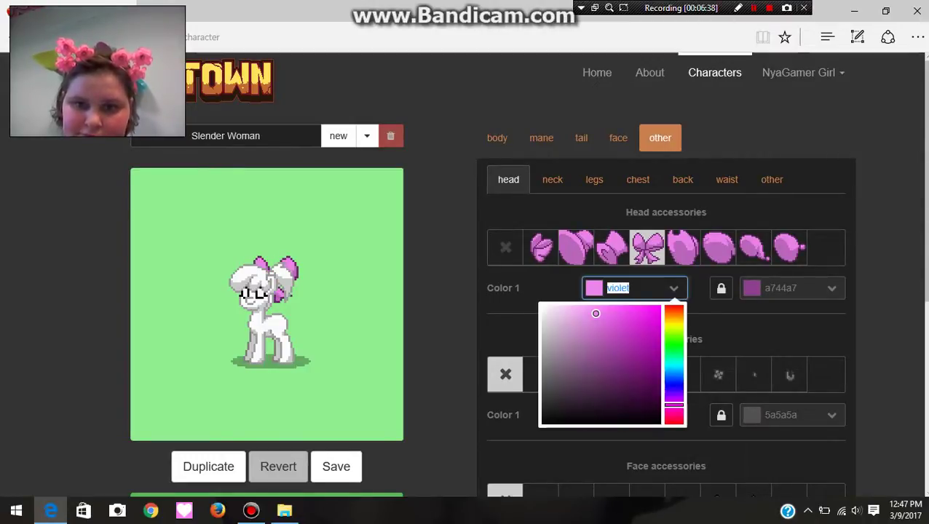
key("BackSpace")
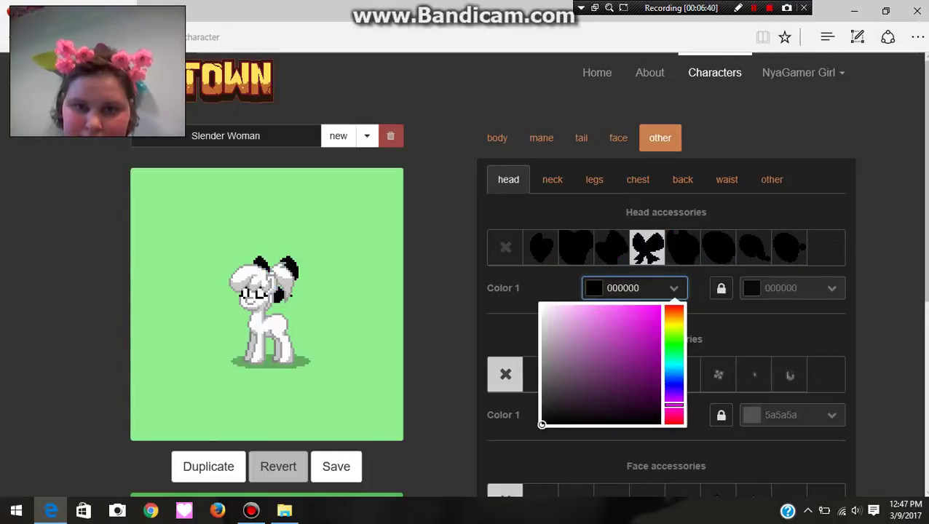
left_click_drag(542, 425, 547, 401)
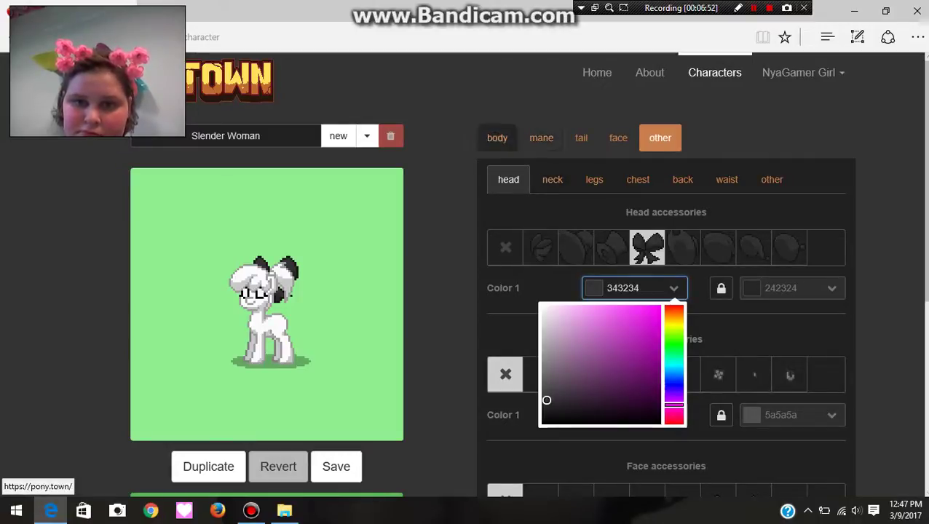
left_click(541, 138)
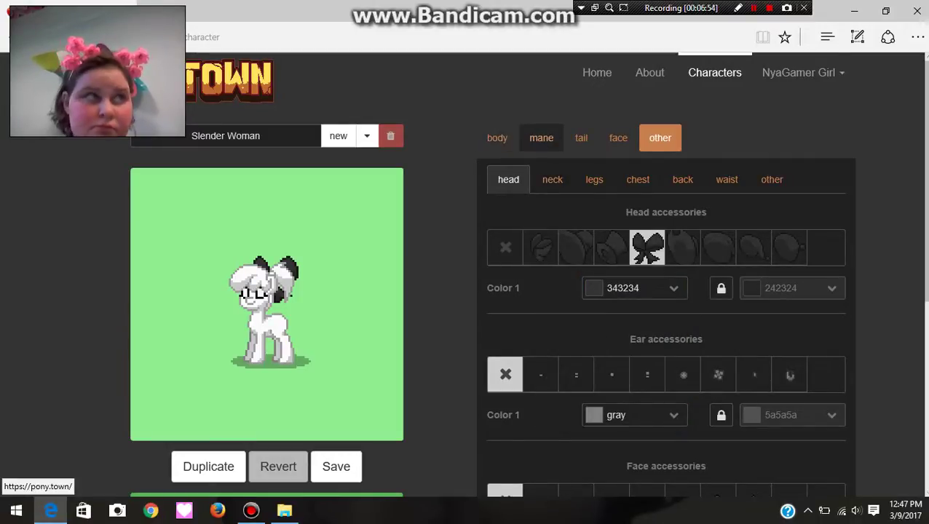
Switch the character editor to the mane tab.
left_click(541, 138)
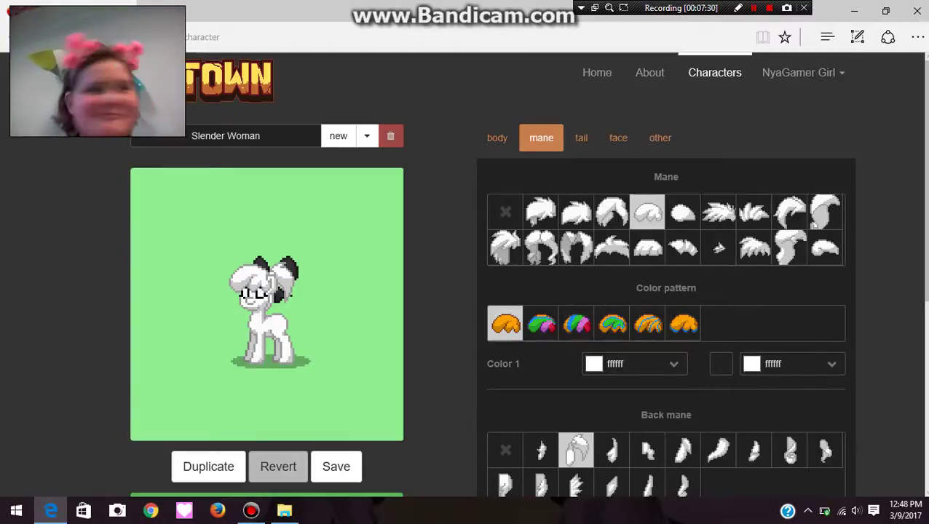
scroll(666, 291, "down", 1)
scroll(665, 292, "up", 1)
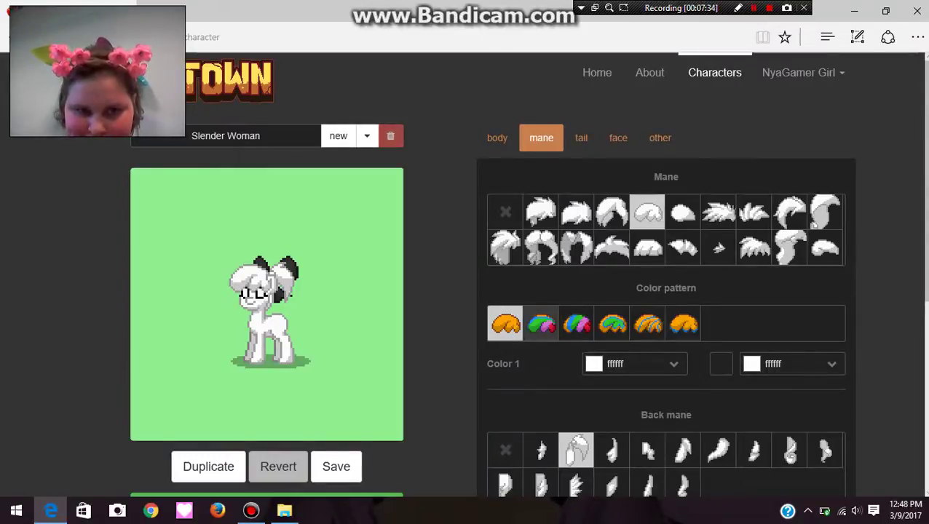
scroll(533, 324, "down", 3)
Choose the short back mane, then try a few mane styles before reverting to the original.
left_click(541, 250)
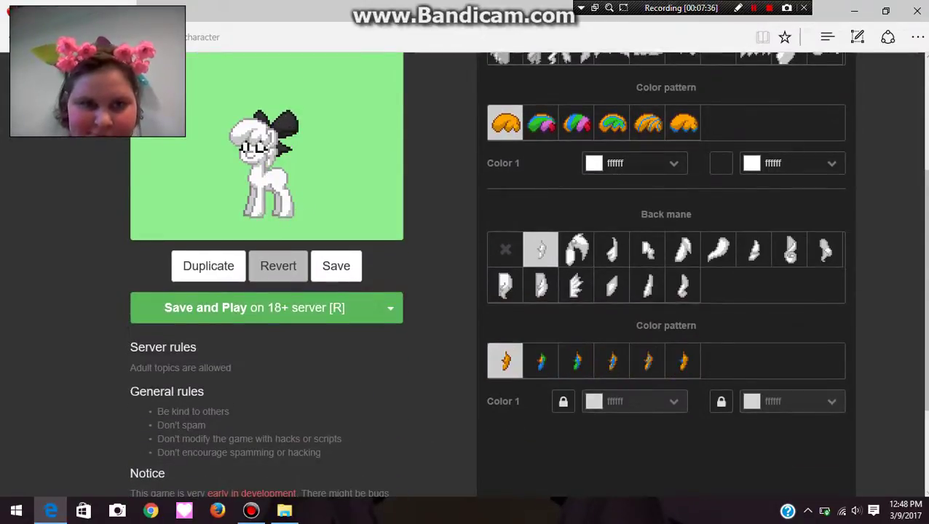
scroll(541, 250, "up", 2)
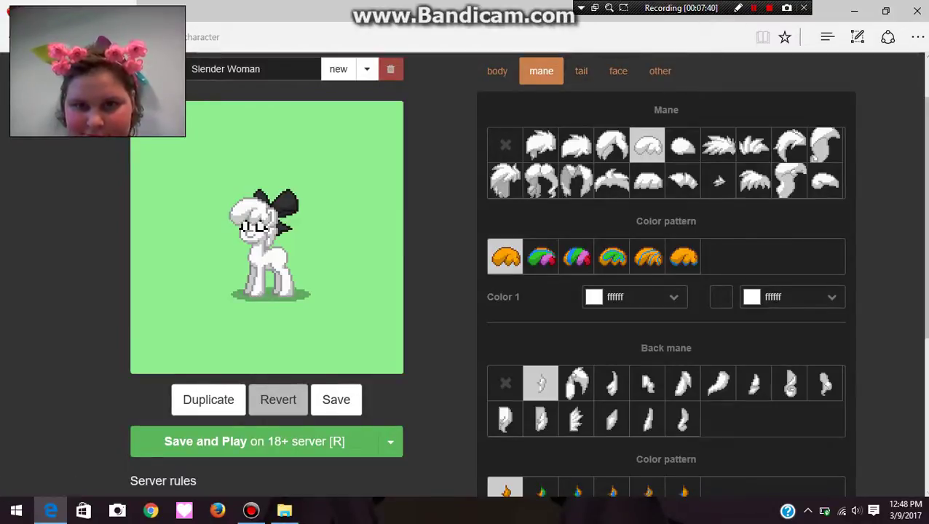
left_click(541, 144)
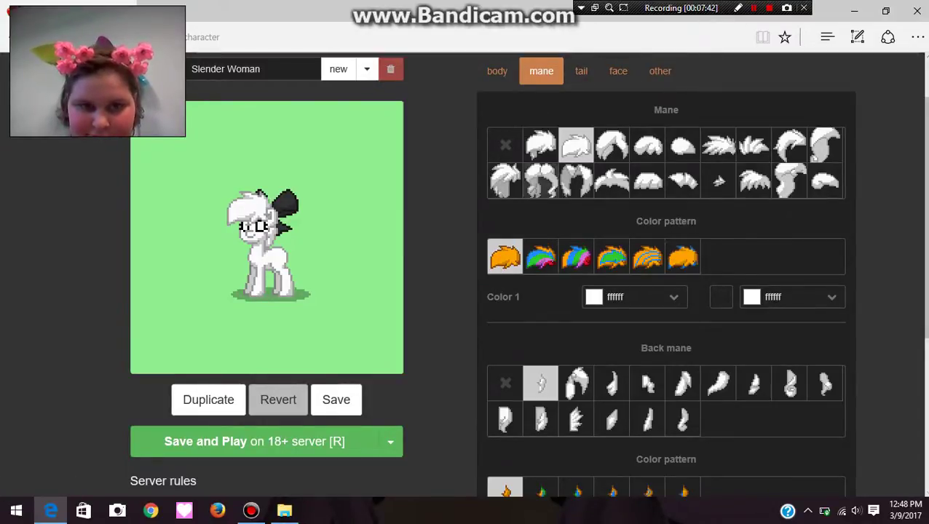
left_click(505, 180)
left_click(753, 180)
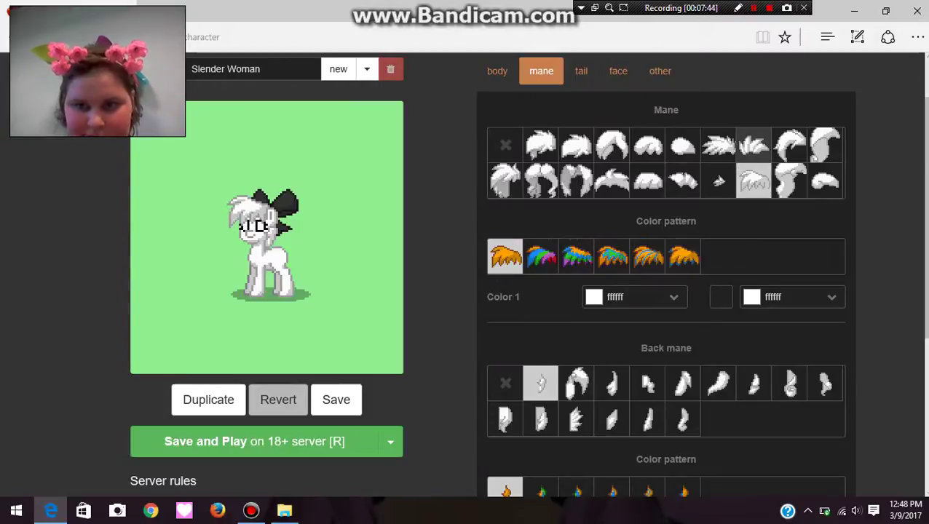
left_click(647, 144)
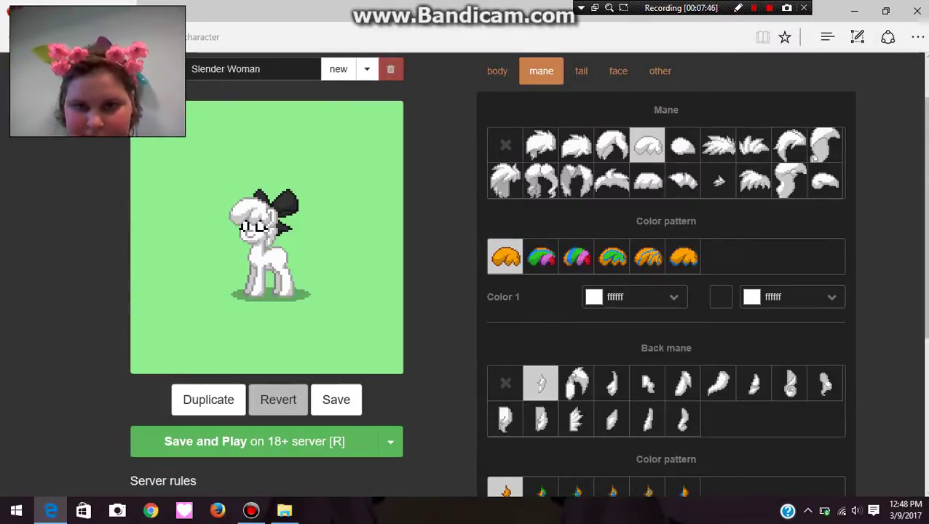
scroll(581, 218, "down", 3)
scroll(581, 218, "up", 2)
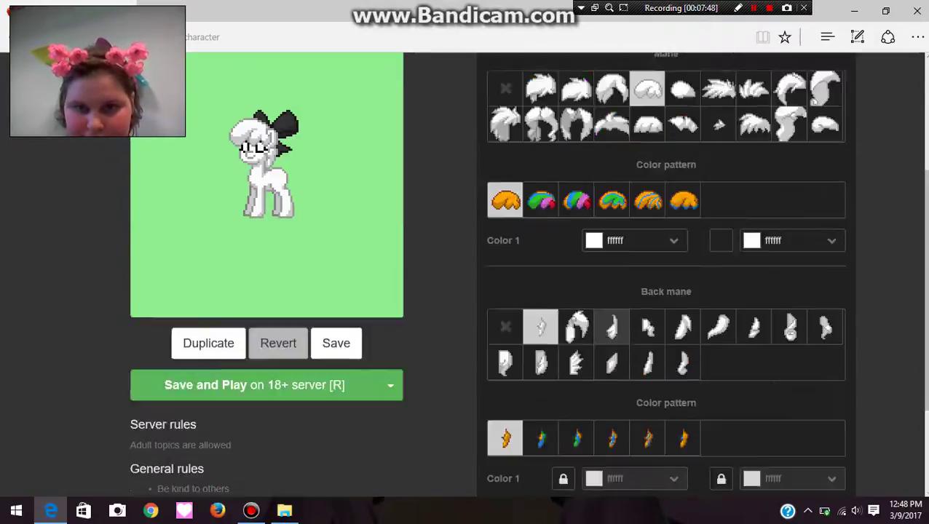
scroll(581, 219, "up", 3)
left_click(581, 138)
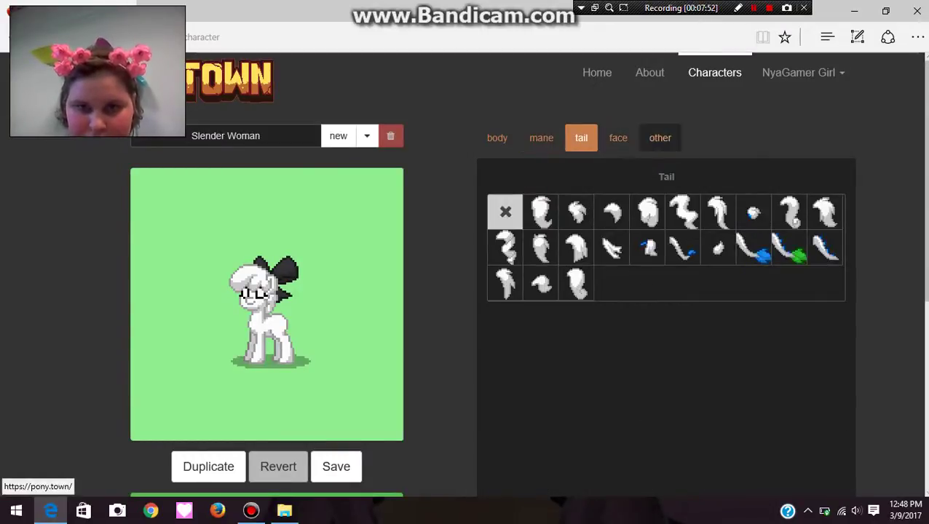
Put shades on the pony's face and colour them medium grey (626262).
left_click(660, 138)
scroll(660, 218, "down", 2)
scroll(660, 219, "down", 3)
scroll(660, 219, "down", 3)
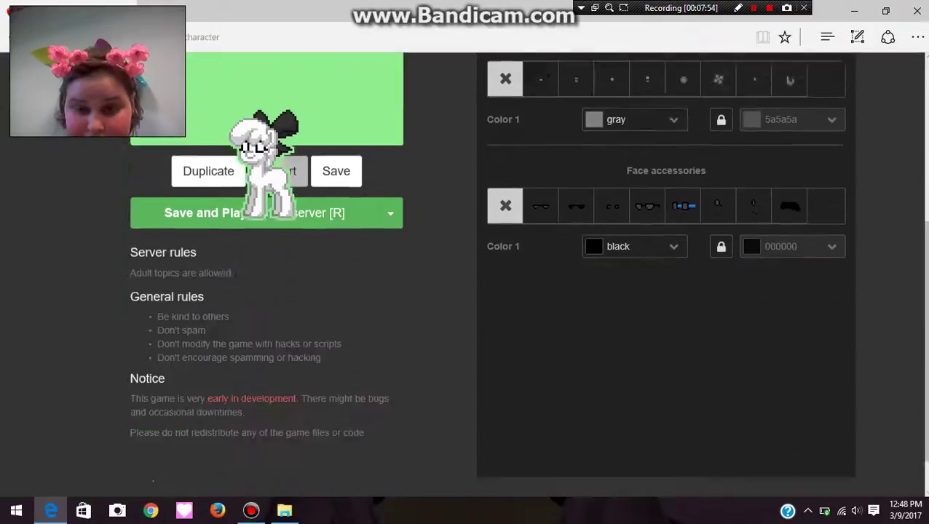
scroll(660, 218, "up", 5)
scroll(661, 219, "down", 1)
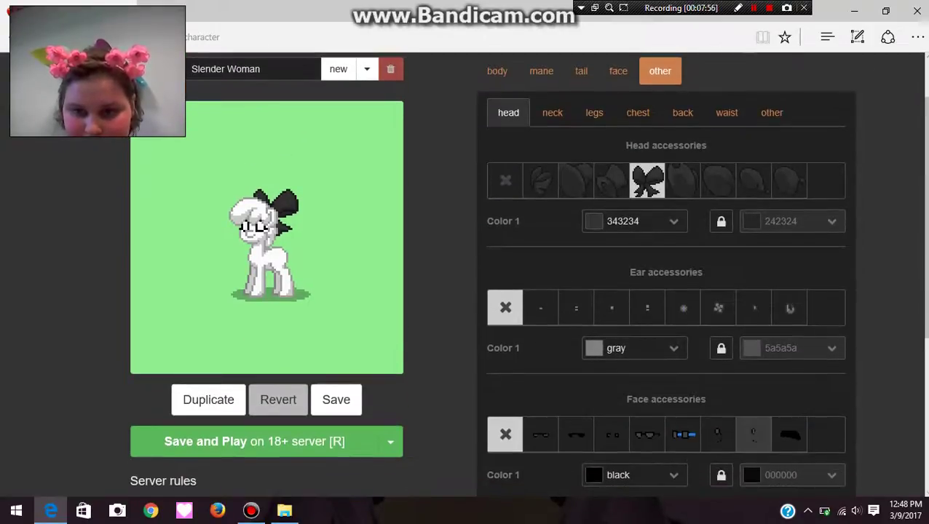
left_click(789, 435)
scroll(660, 291, "down", 2)
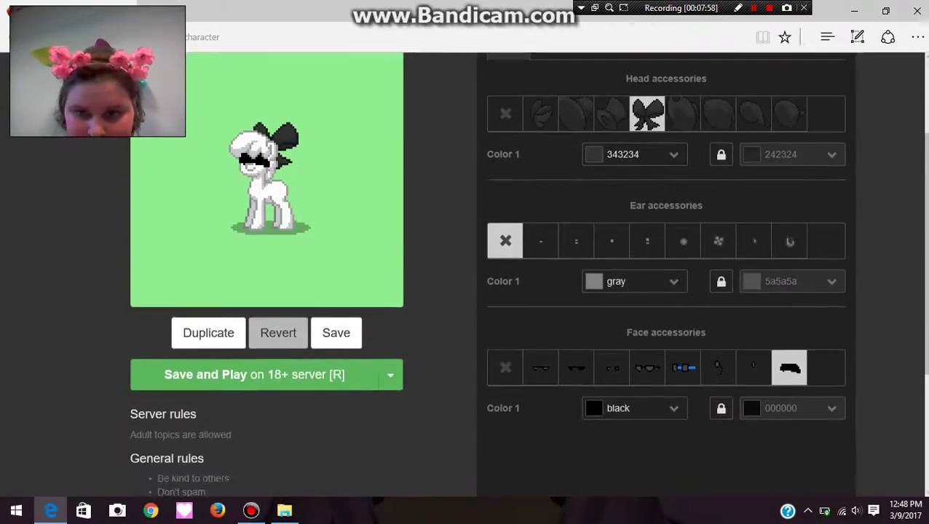
left_click(633, 408)
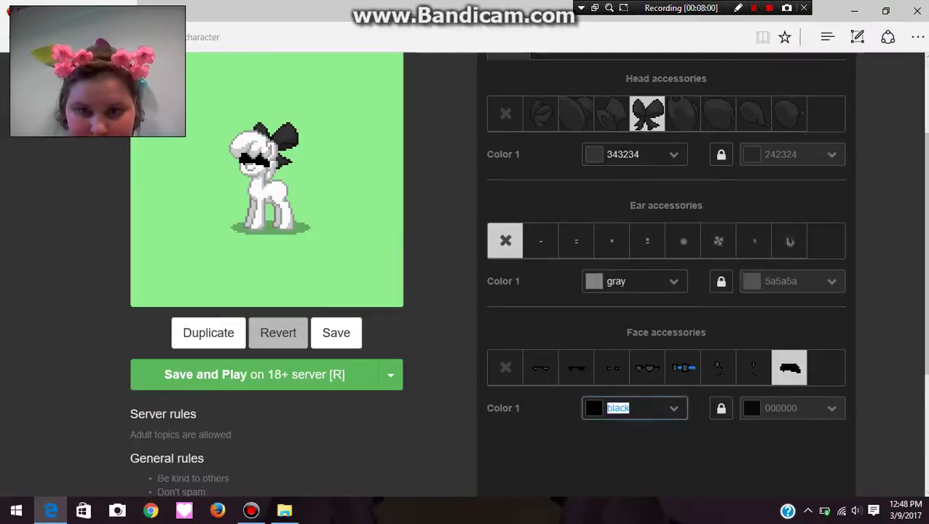
left_click(570, 466)
scroll(661, 292, "down", 2)
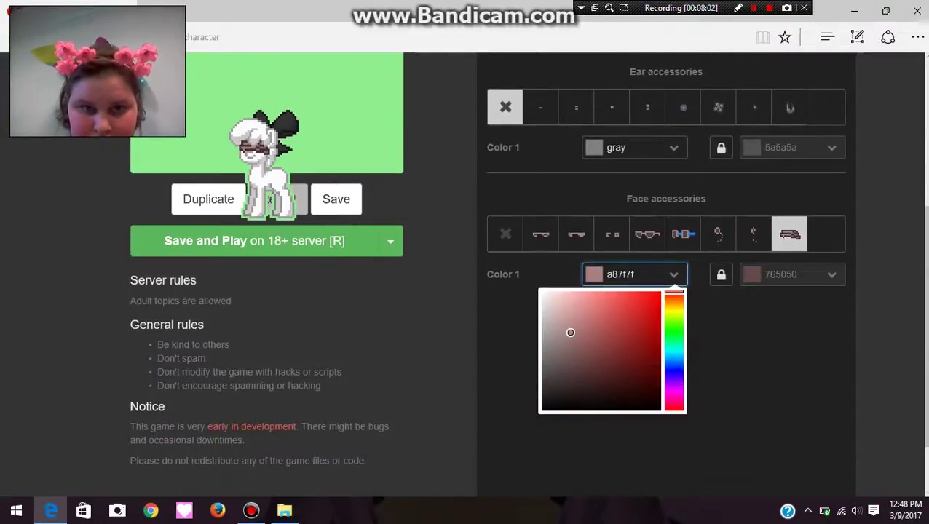
mouse_move(570, 333)
left_mouse_down()
mouse_move(558, 364)
mouse_move(662, 294)
mouse_move(542, 366)
left_mouse_up()
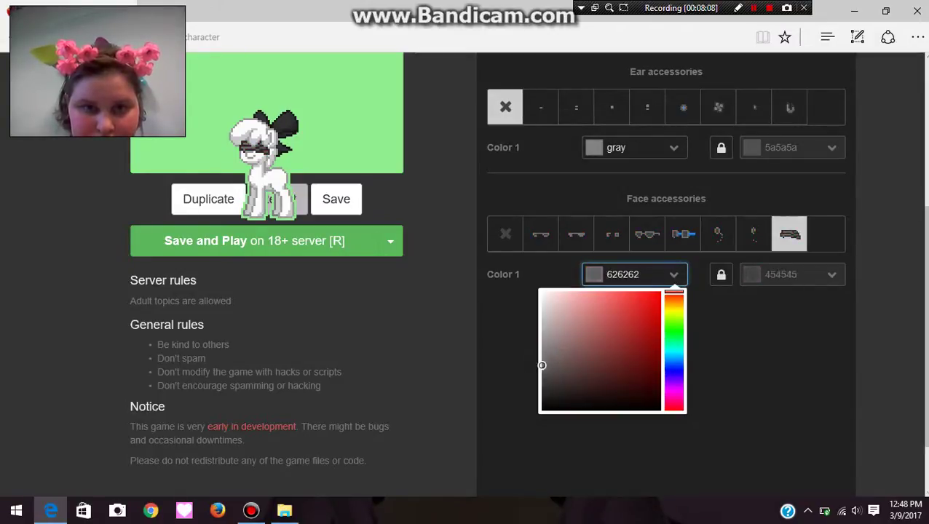
left_click(728, 364)
scroll(646, 292, "up", 5)
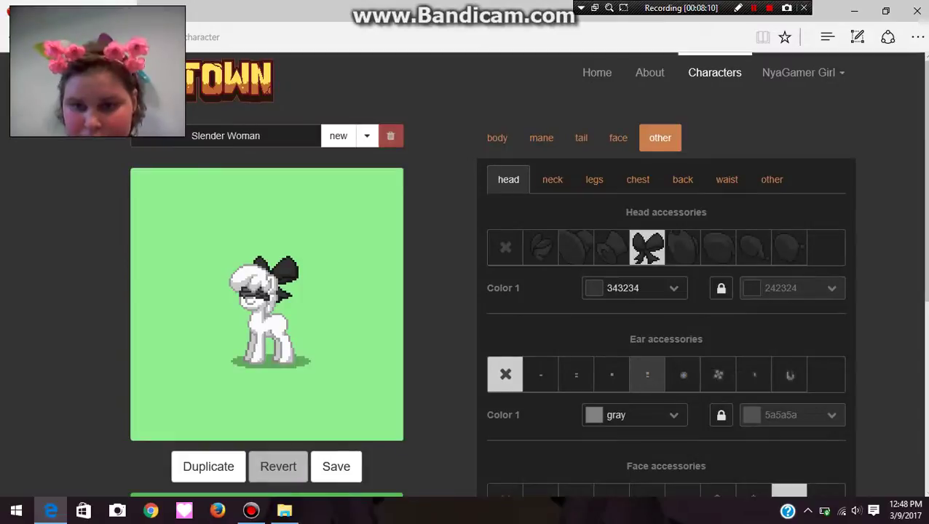
scroll(647, 292, "down", 5)
scroll(646, 292, "up", 5)
scroll(646, 291, "down", 5)
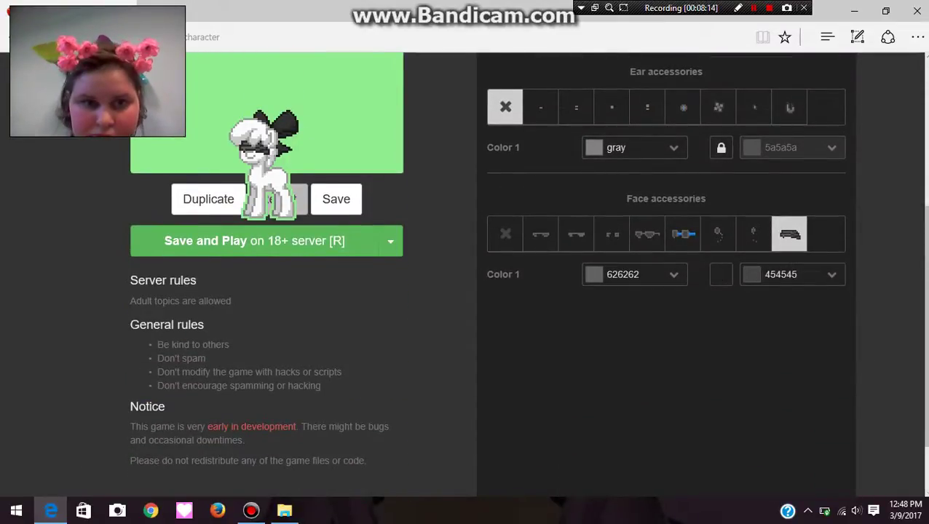
scroll(646, 291, "up", 5)
Try a collar and a tie, then put a neckerchief on the pony.
left_click(552, 179)
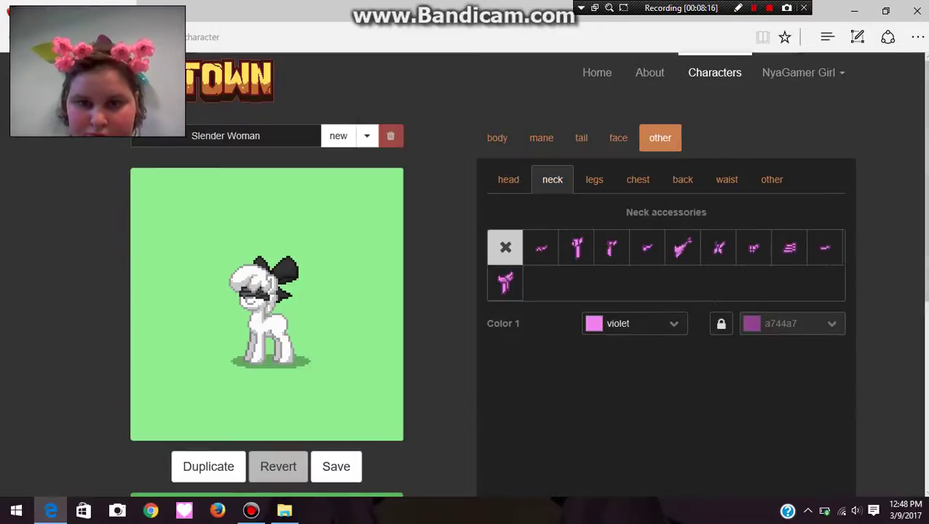
left_click(541, 247)
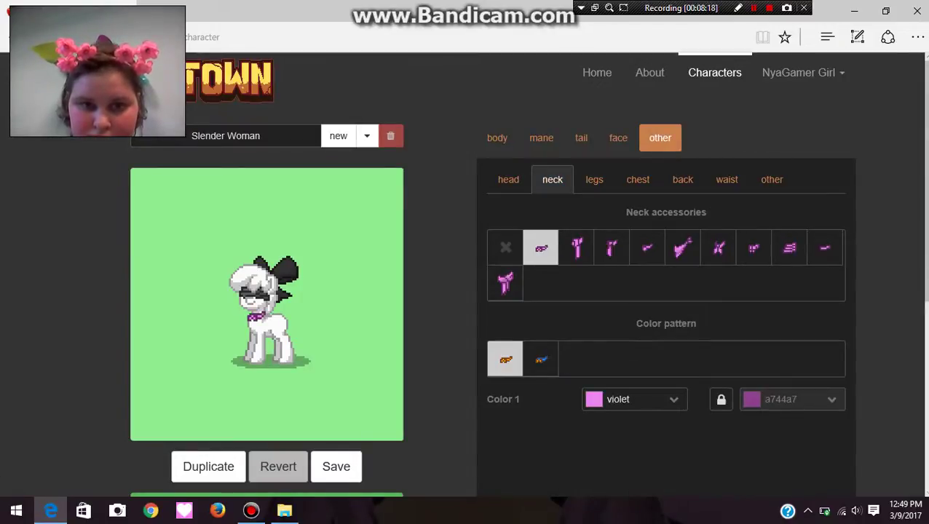
left_click(576, 248)
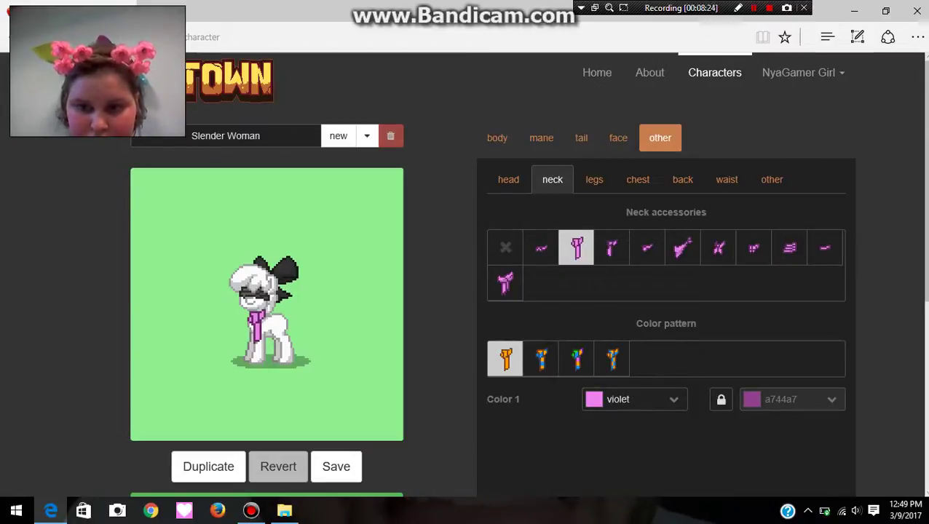
left_click(505, 248)
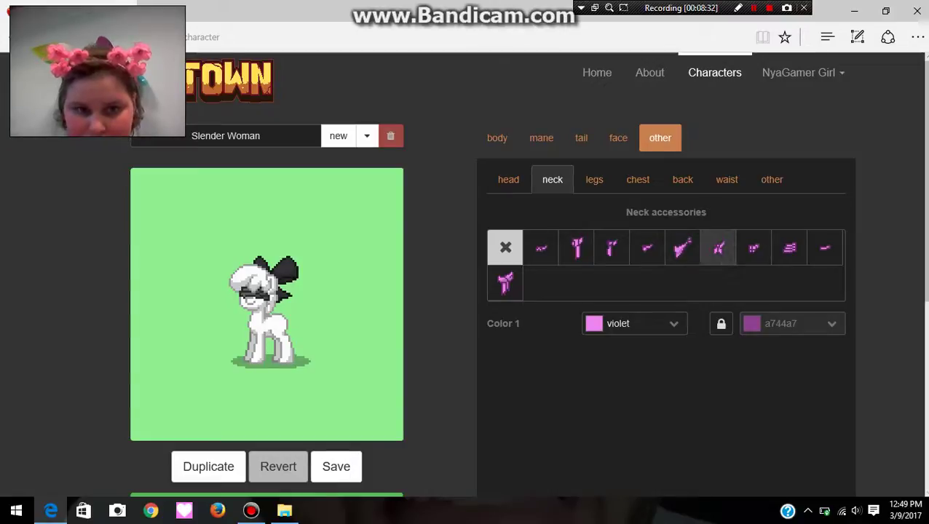
left_click(718, 247)
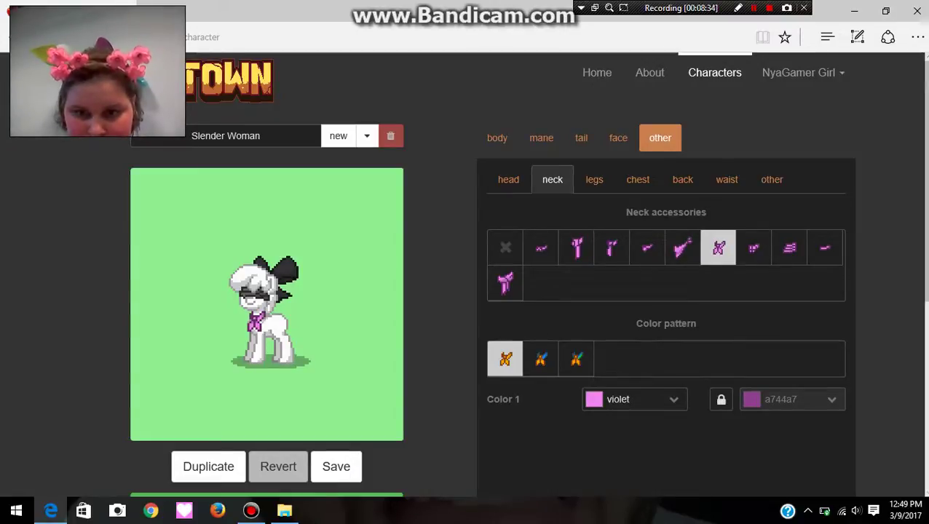
Colour the neckerchief bright red with a near-black 1a1a1a second colour.
left_click(633, 399)
left_click(674, 418)
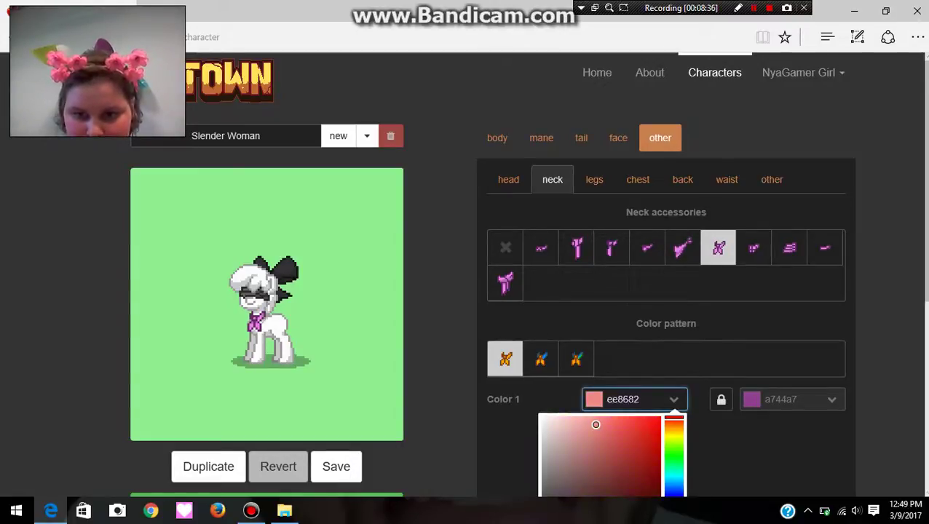
left_click(660, 417)
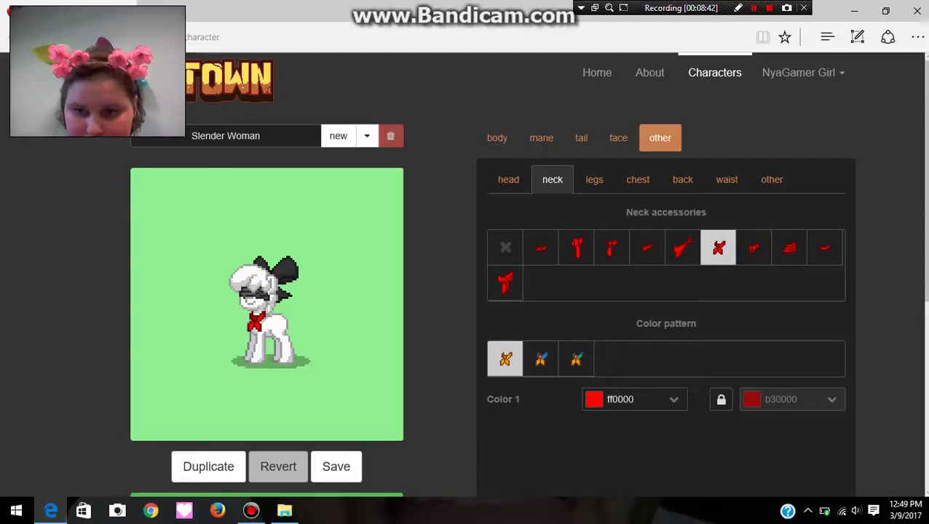
left_click(721, 399)
left_click(781, 399)
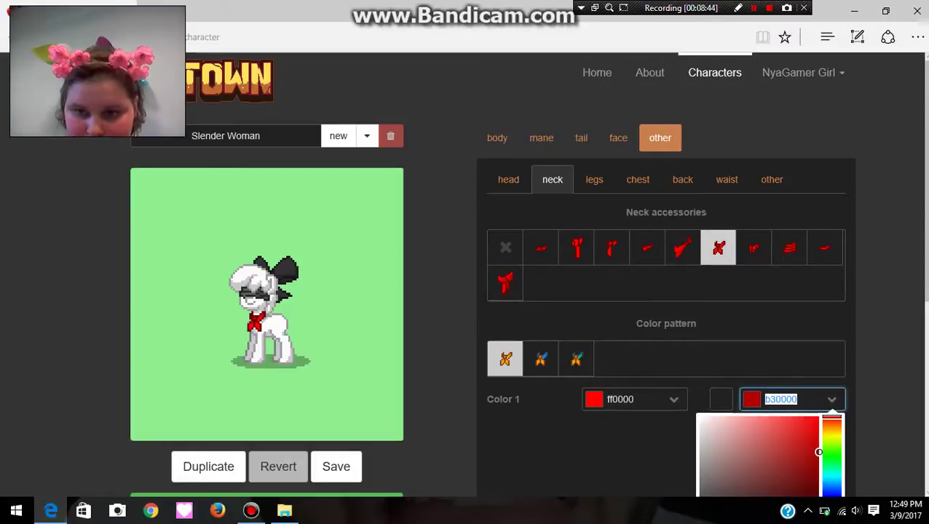
type("1a1a1a")
key("Return")
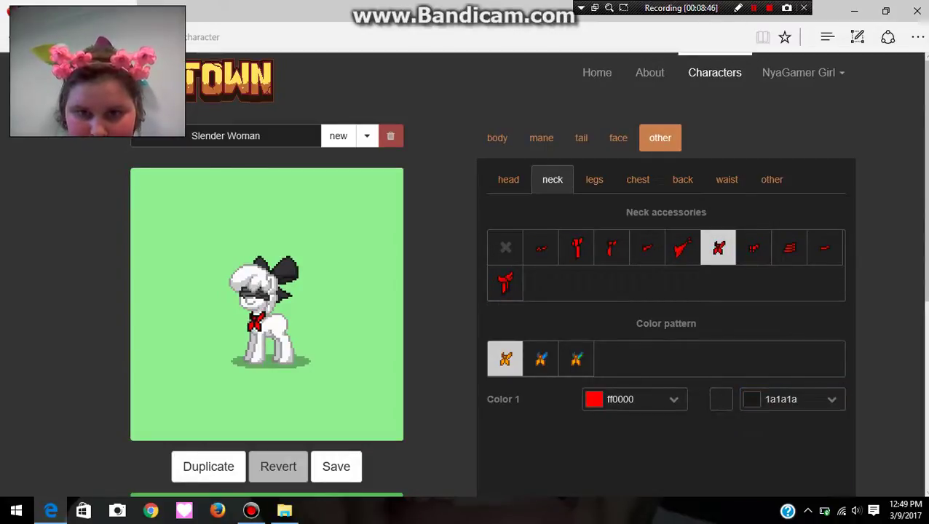
left_click(594, 179)
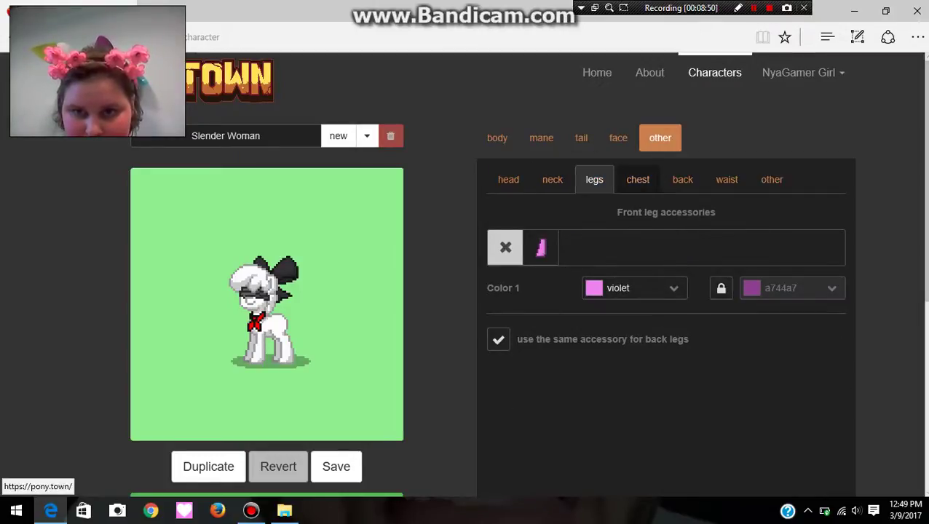
Add front hooves to the pony and colour them pure black.
left_click(638, 179)
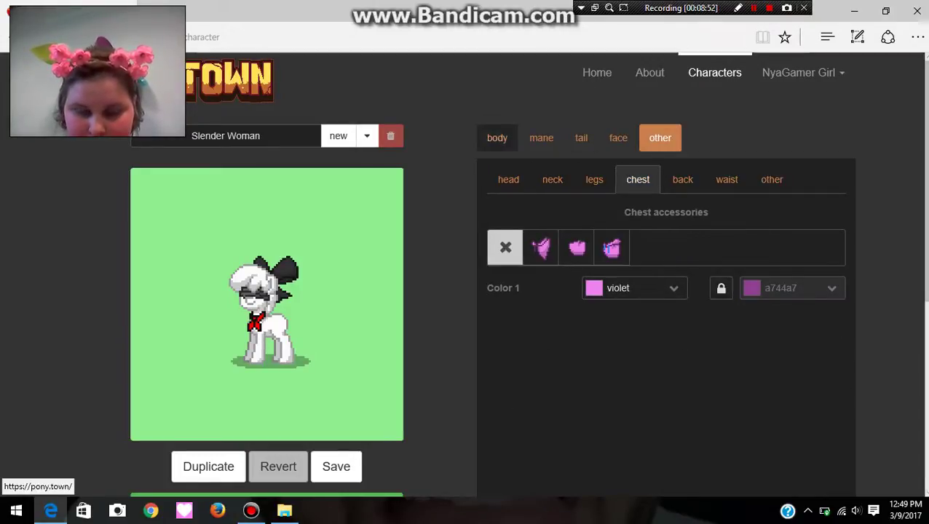
scroll(466, 291, "down", 5)
scroll(466, 291, "down", 5)
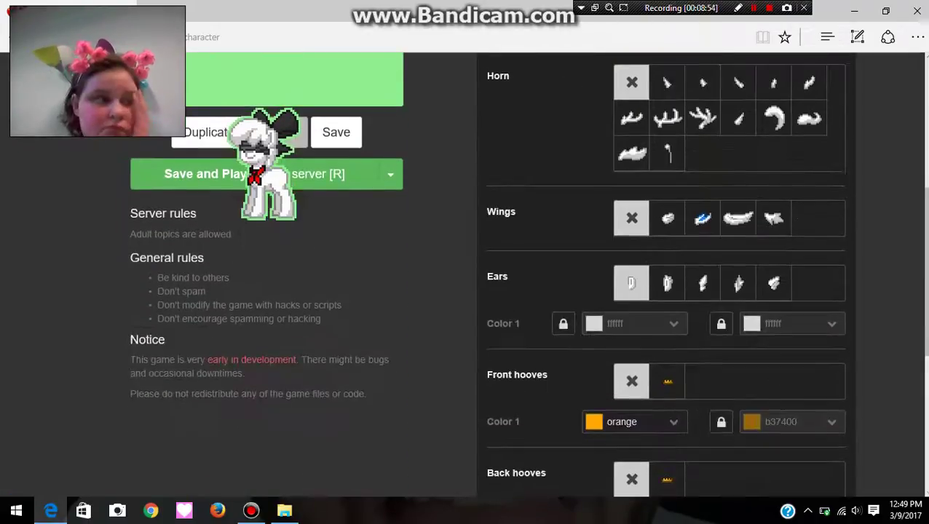
scroll(466, 292, "down", 4)
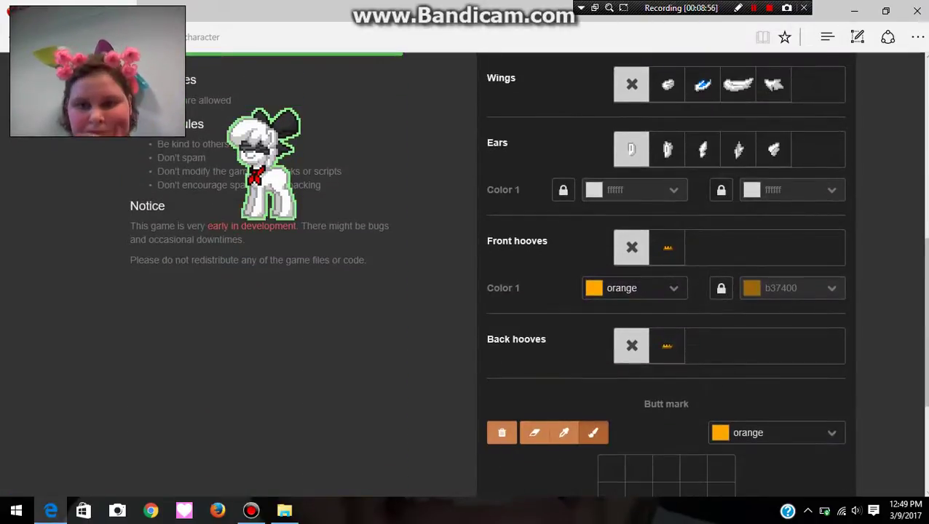
left_click(667, 247)
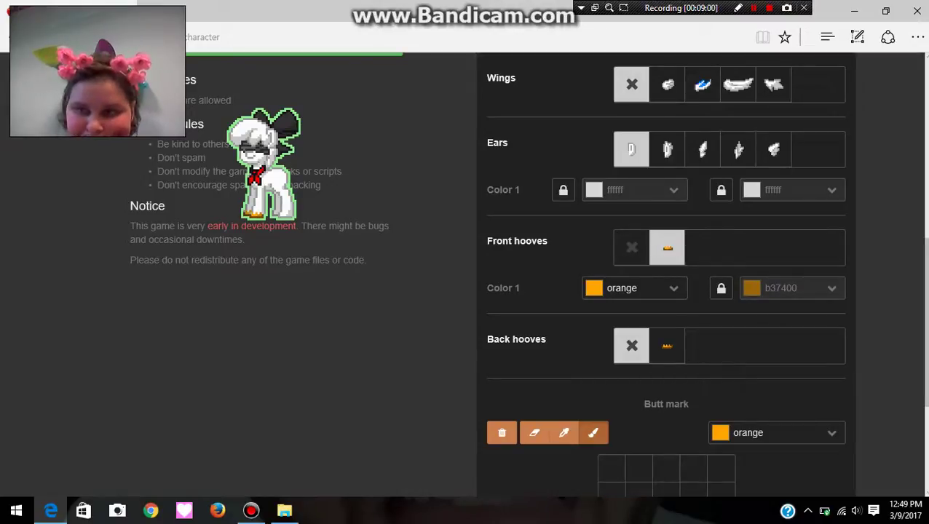
left_click(633, 288)
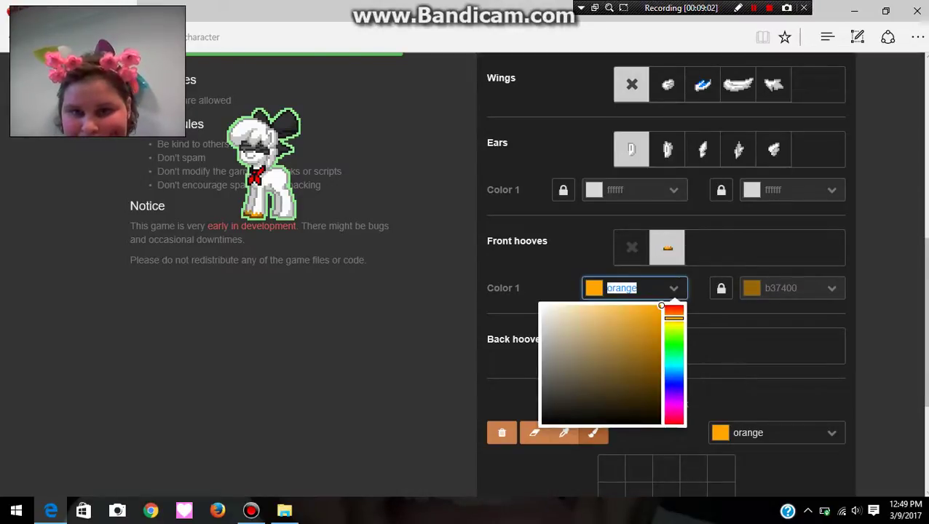
left_click(542, 423)
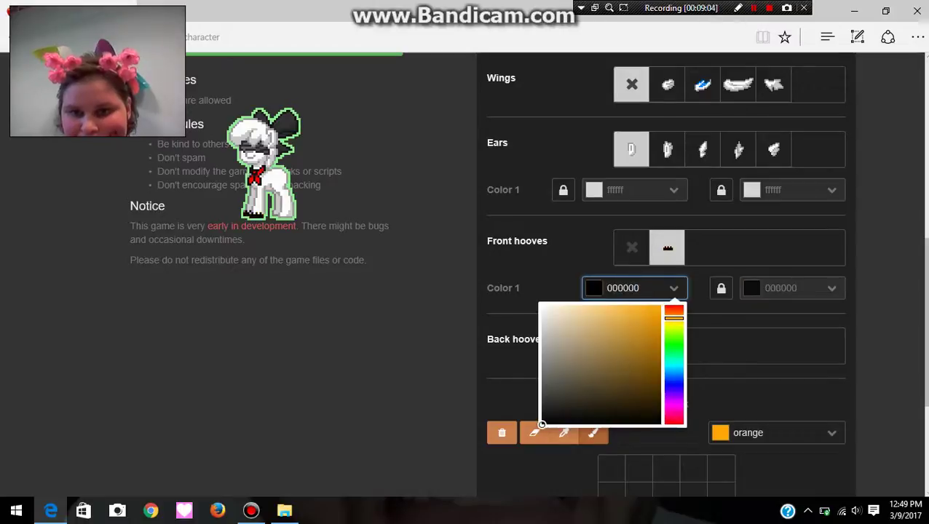
left_click(437, 364)
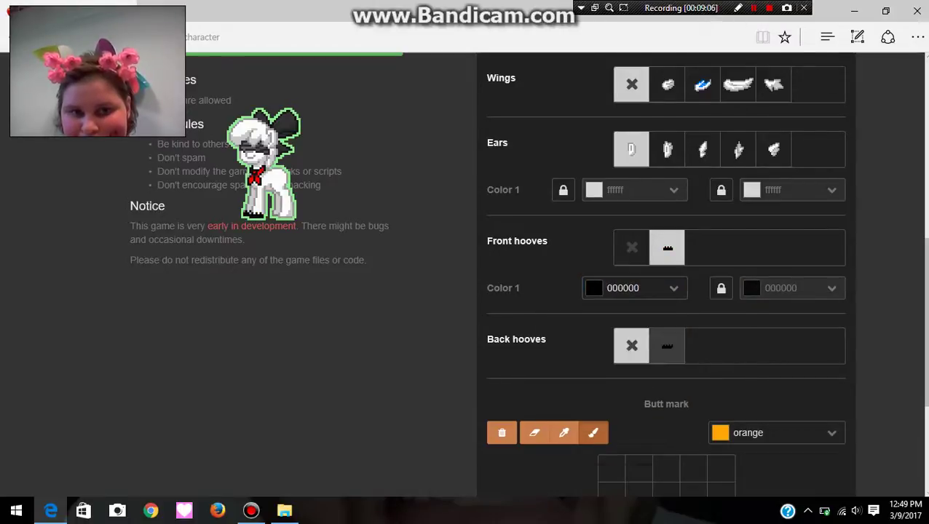
scroll(656, 291, "up", 5)
scroll(655, 219, "up", 3)
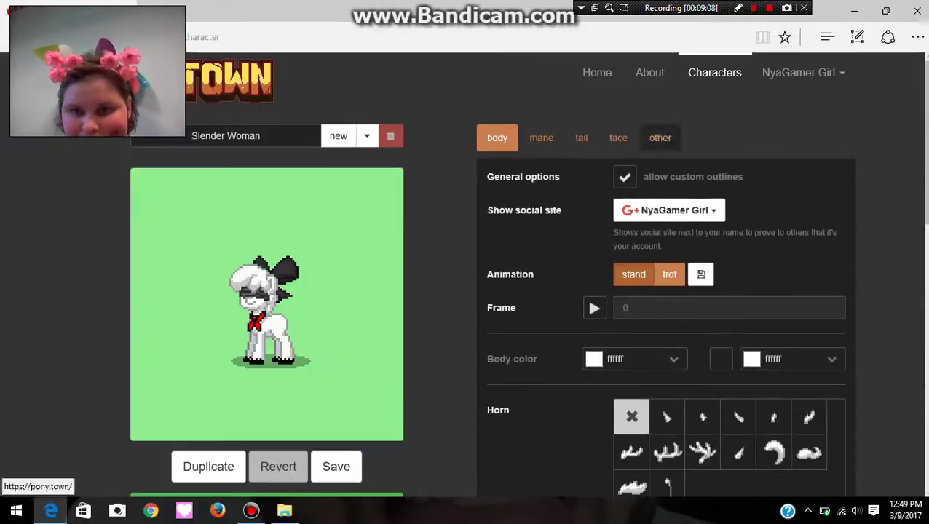
Put a pure white shirt with a black outline colour on the pony.
left_click(659, 138)
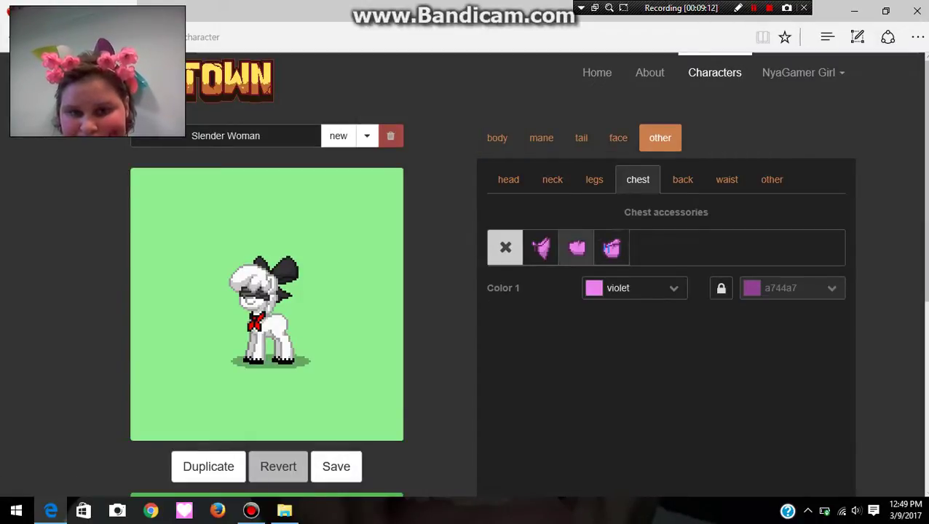
left_click(576, 248)
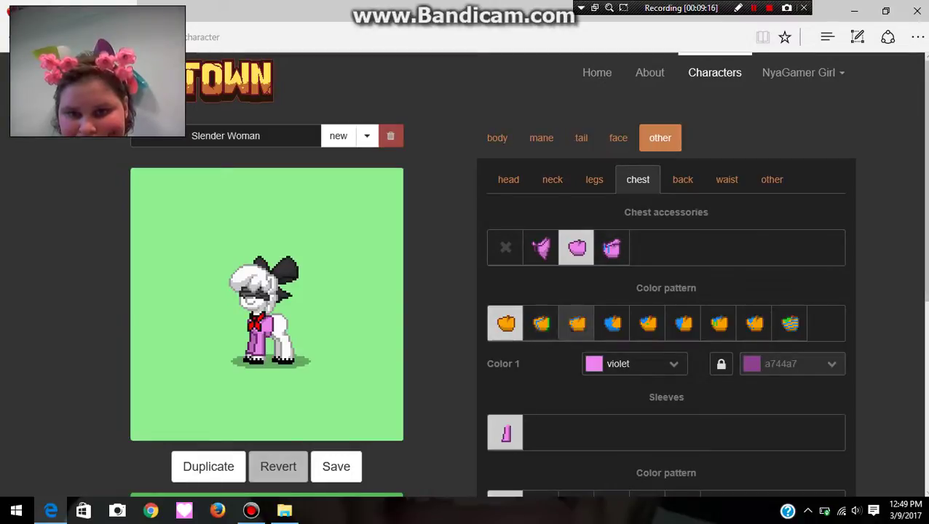
left_click(721, 363)
left_click(831, 364)
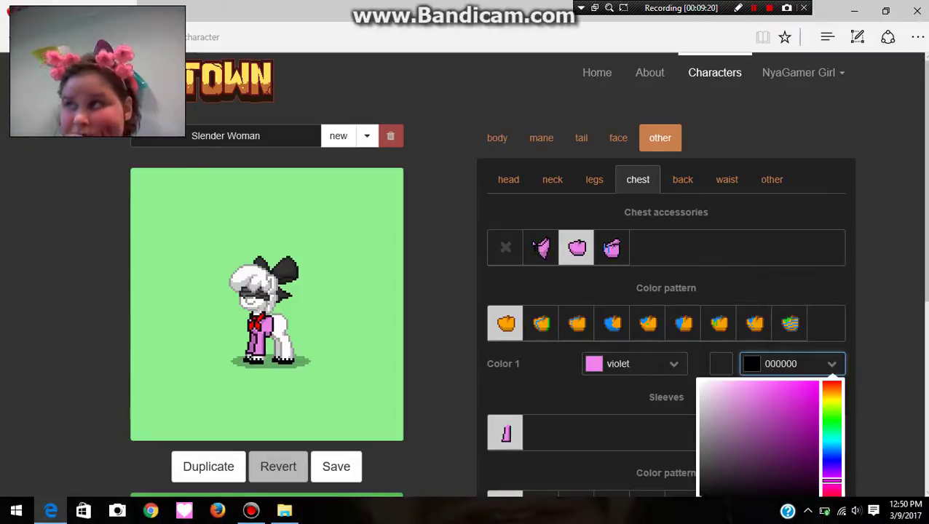
left_click(626, 364)
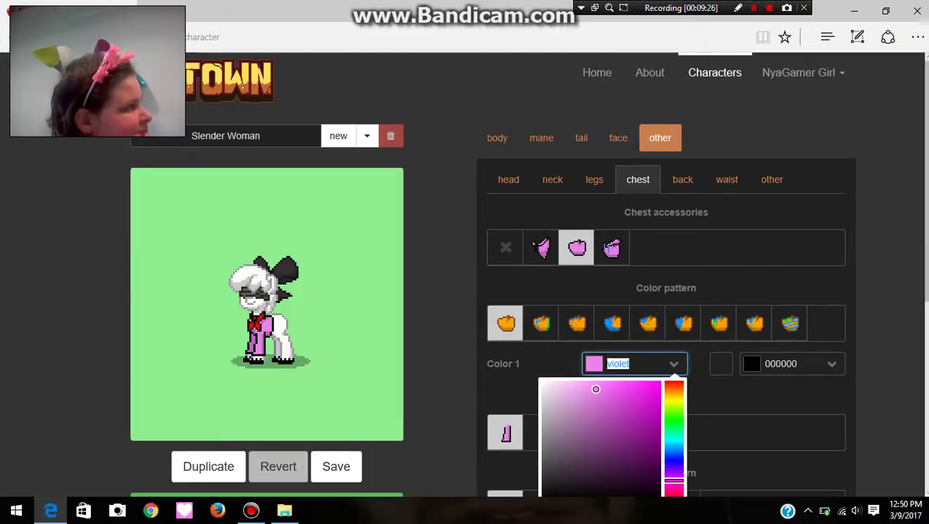
key("Return")
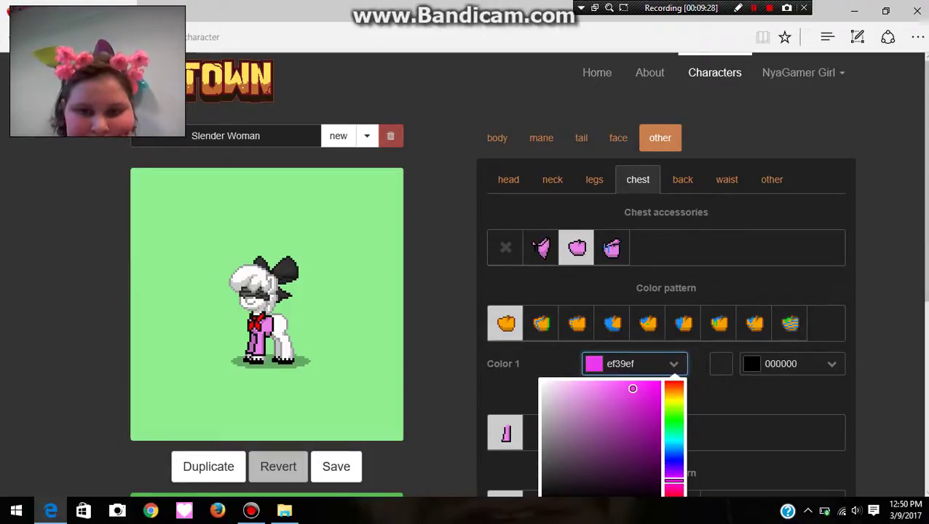
left_click_drag(633, 393, 540, 380)
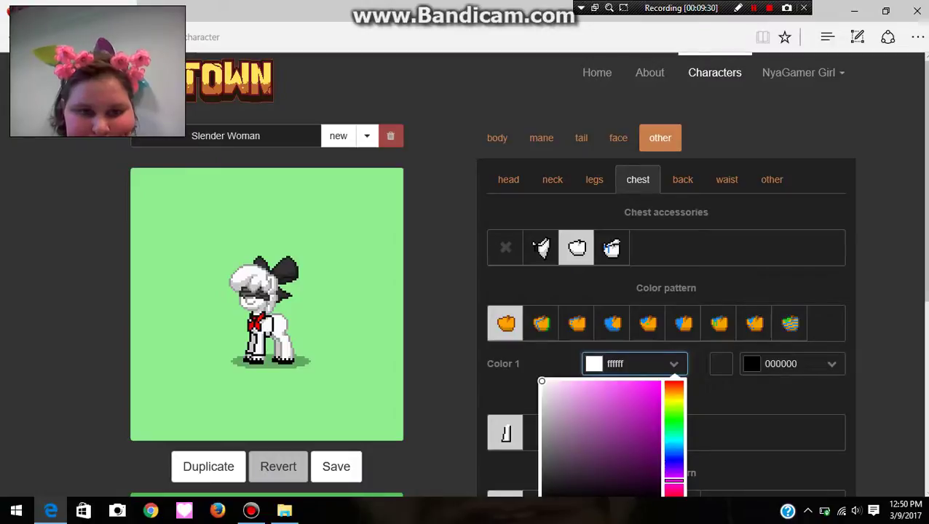
left_click(576, 322)
scroll(666, 364, "down", 1)
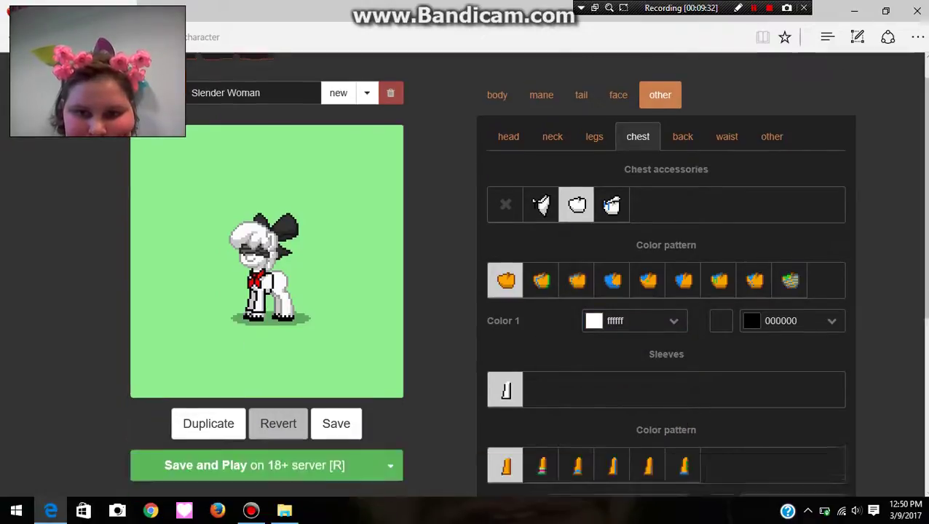
scroll(667, 328, "down", 2)
Give the shirt the third sleeve pattern with a dark blue second colour.
left_click(576, 375)
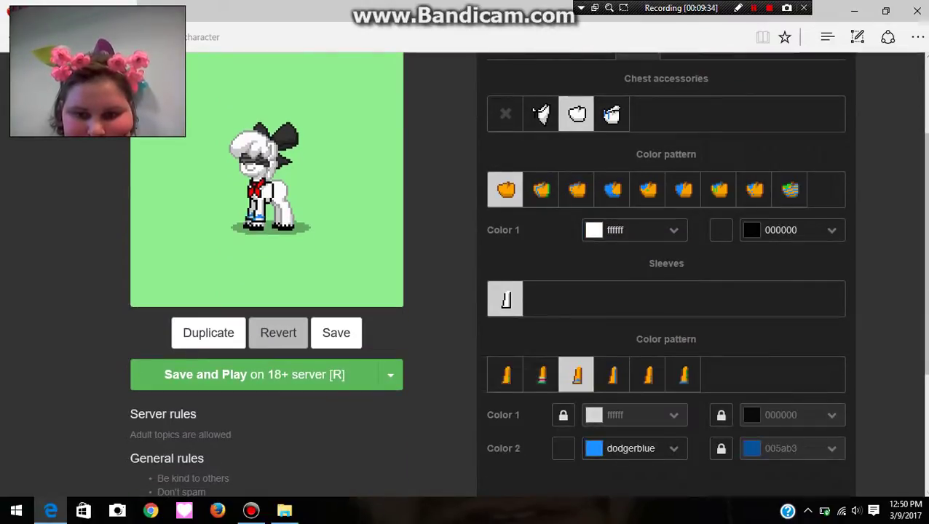
left_click(631, 449)
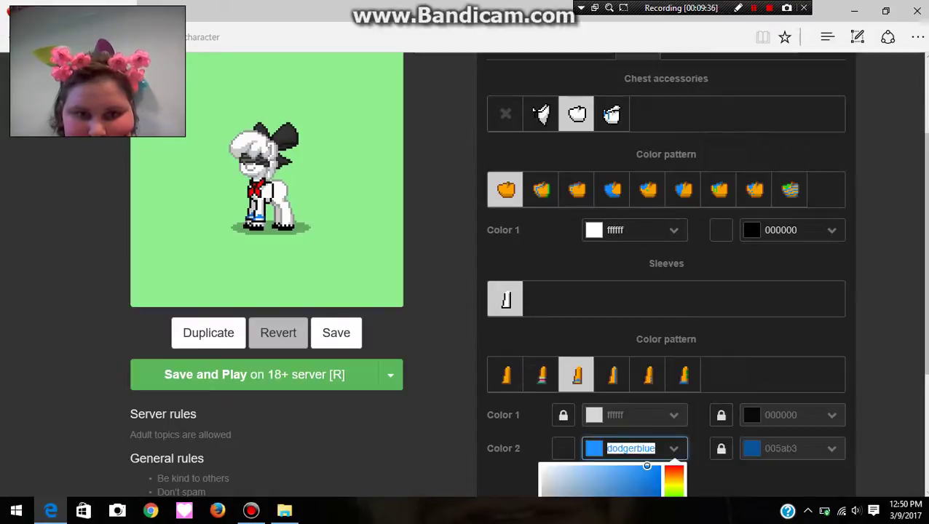
scroll(667, 327, "down", 2)
mouse_move(648, 335)
left_mouse_down()
mouse_move(659, 399)
mouse_move(659, 372)
left_mouse_up()
left_click(765, 379)
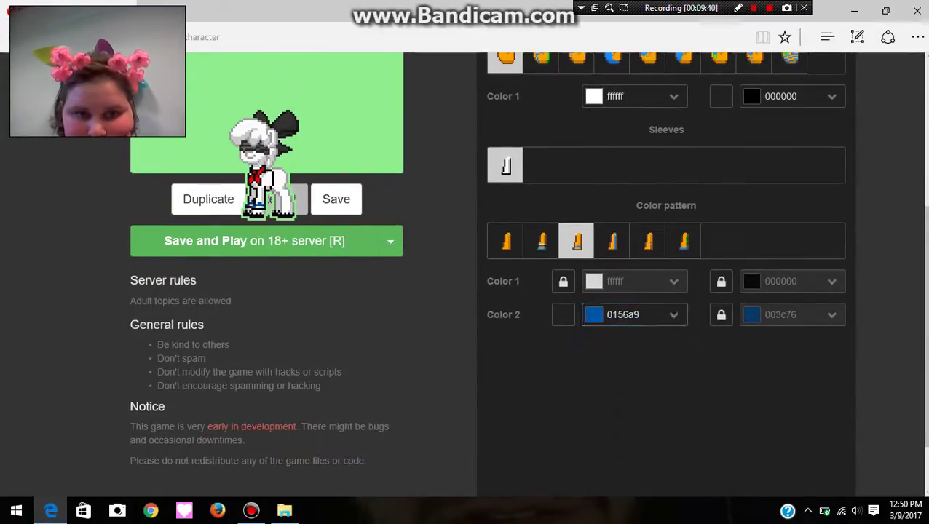
scroll(666, 291, "up", 2)
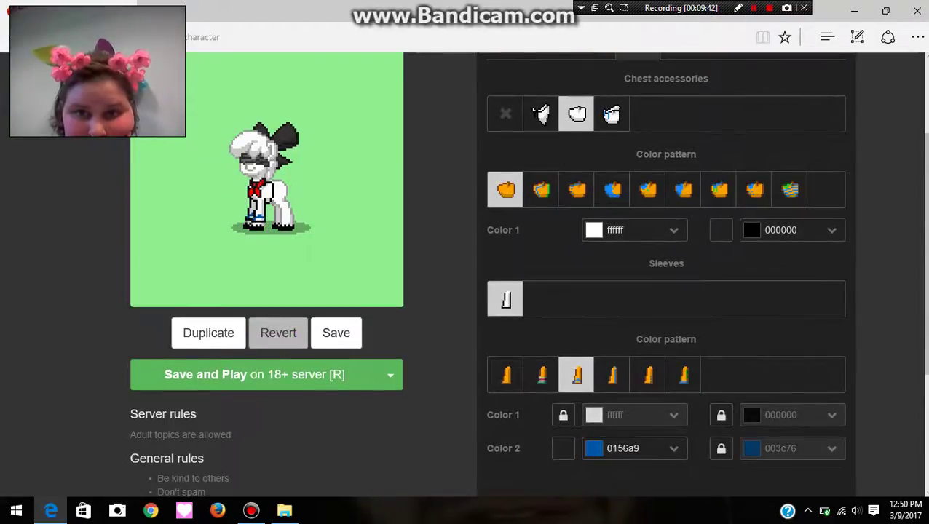
scroll(611, 117, "up", 2)
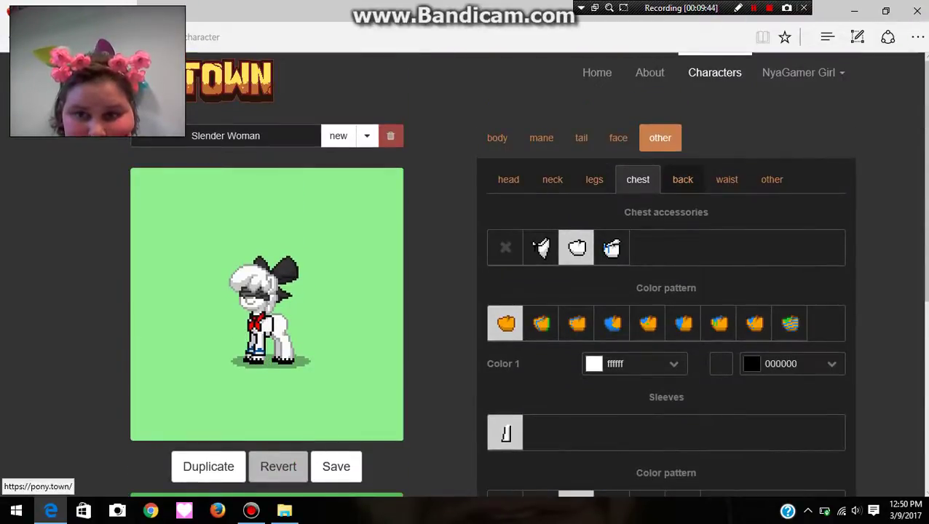
Add the larger back accessory and colour it dark navy 010080.
left_click(682, 179)
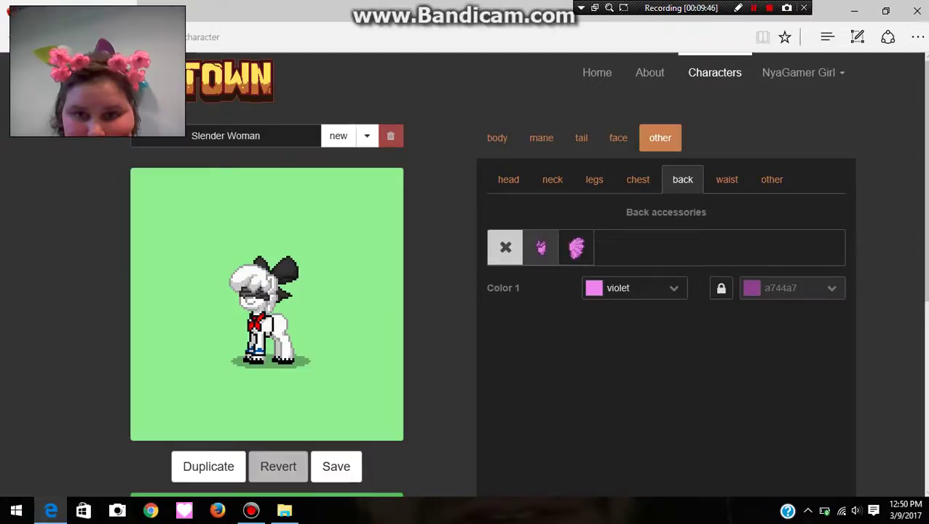
left_click(576, 248)
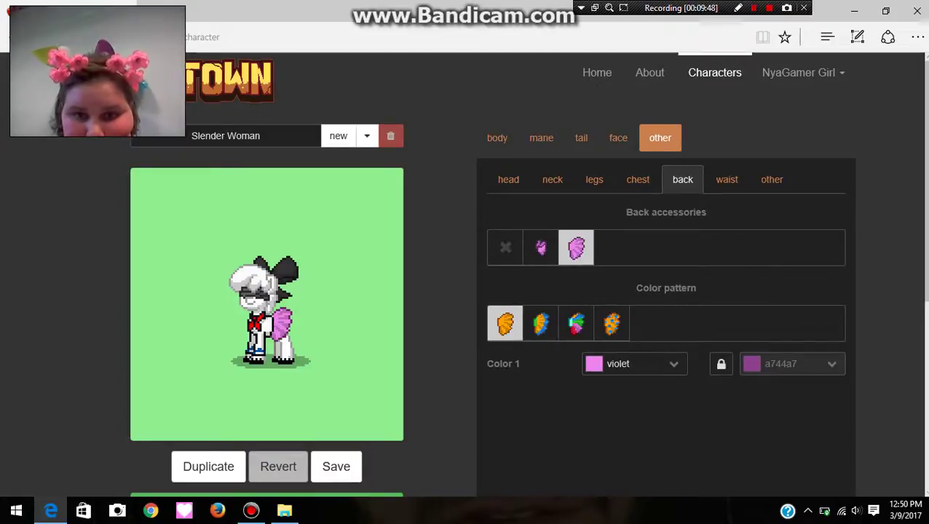
left_click(633, 363)
scroll(597, 364, "down", 3)
left_click(596, 189)
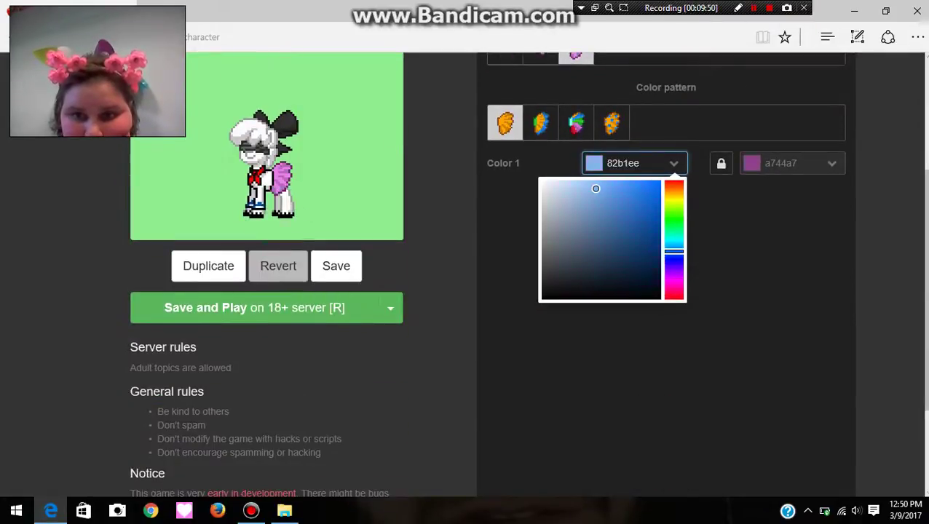
left_click(674, 254)
left_click(653, 276)
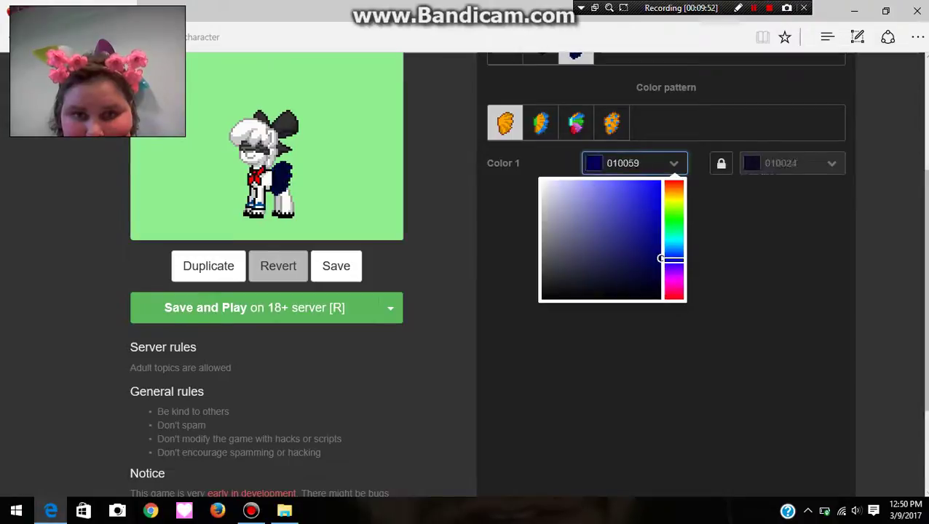
left_click_drag(660, 258, 660, 233)
scroll(660, 240, "up", 2)
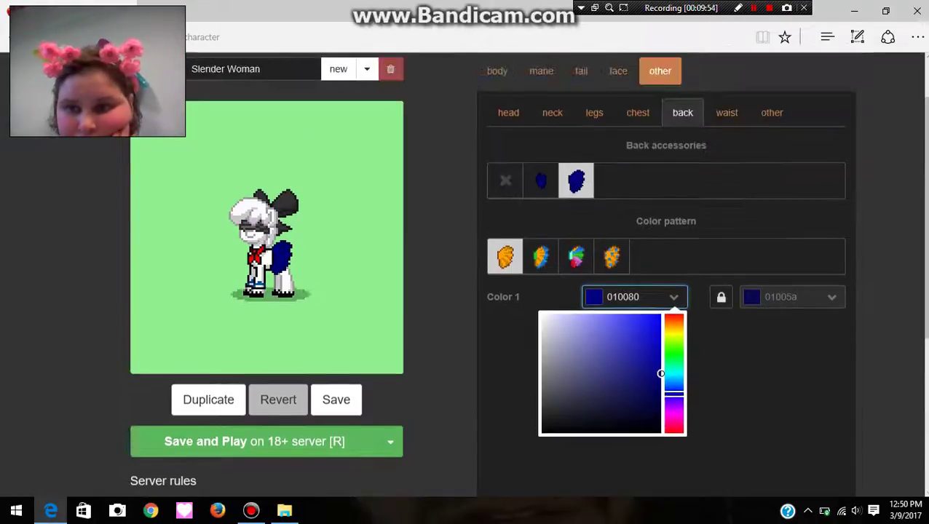
Unlock the back accessory's second colour and set it to black.
left_click(721, 296)
left_click(781, 297)
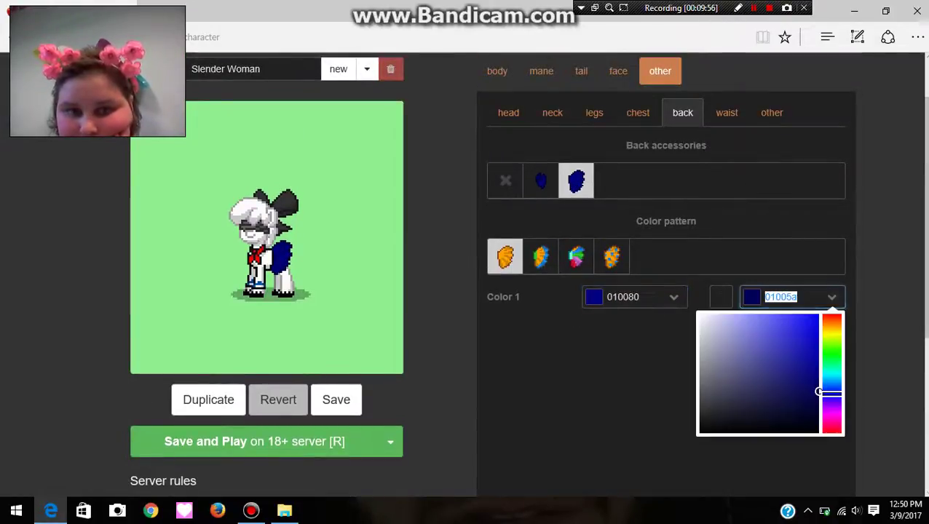
left_click_drag(819, 391, 699, 433)
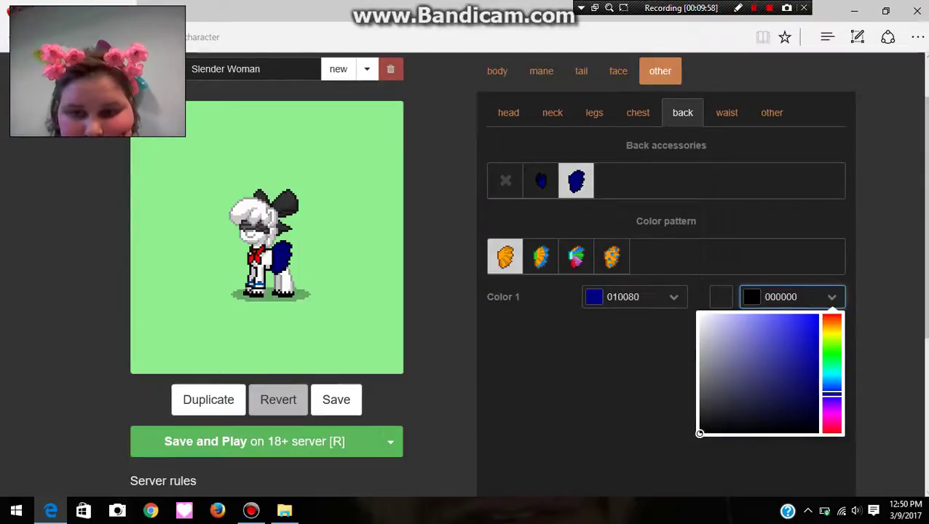